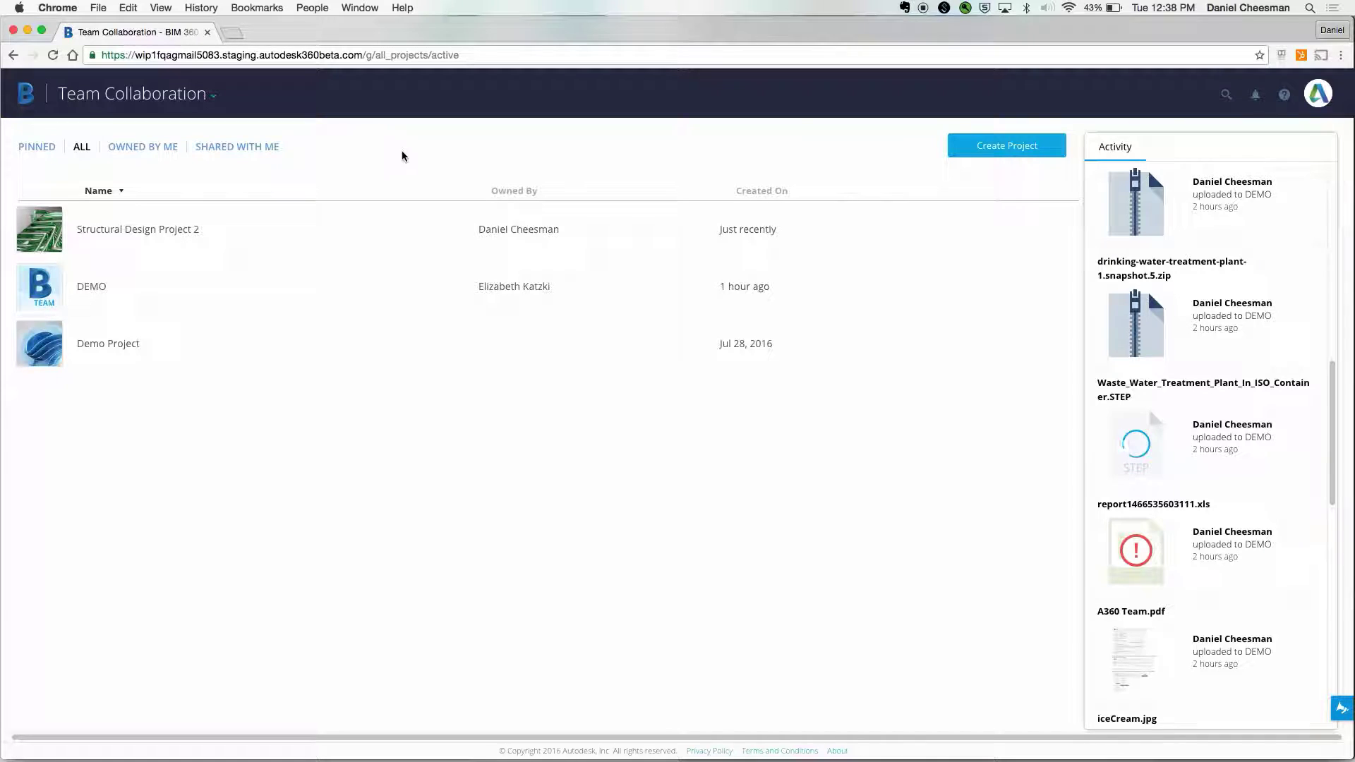
# - Filter the projects list to owned projects, then shared ones, then back to all
pyautogui.click(170, 150)
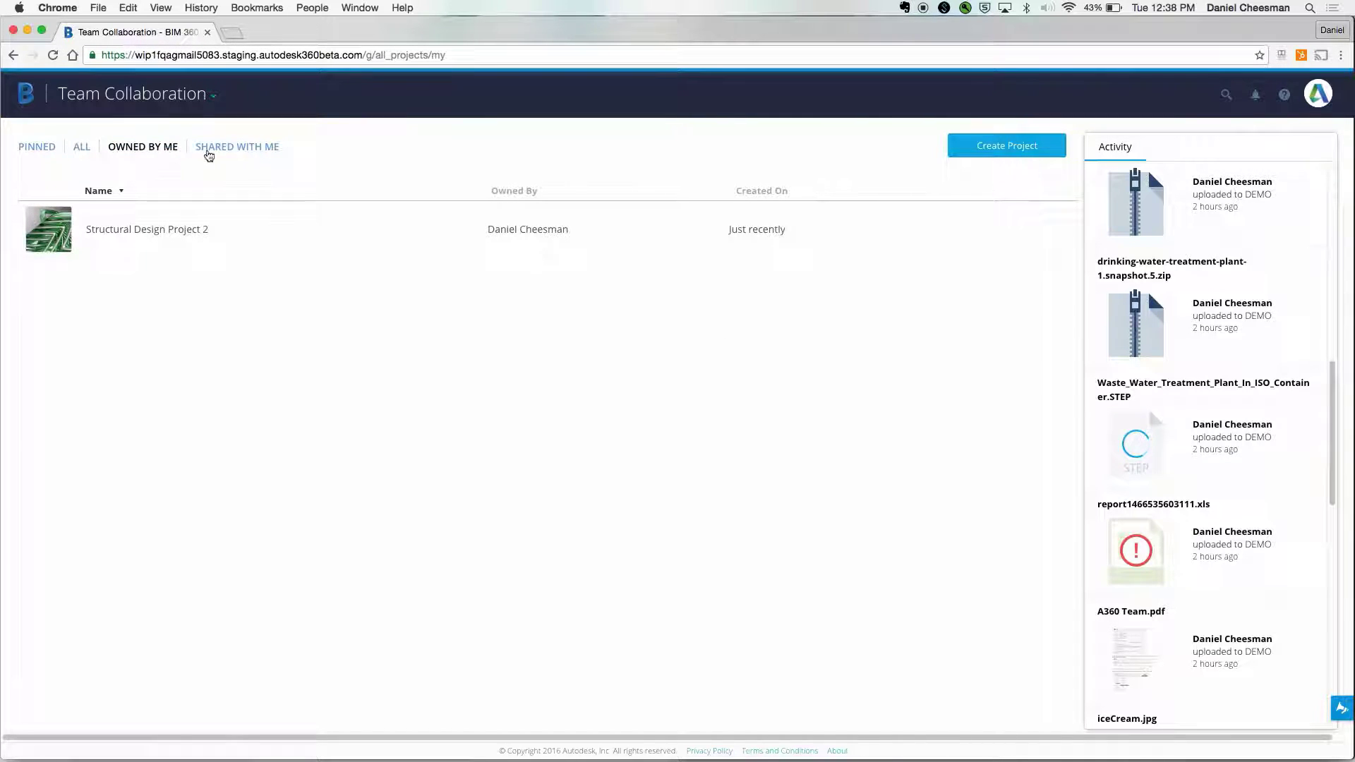
pyautogui.click(239, 149)
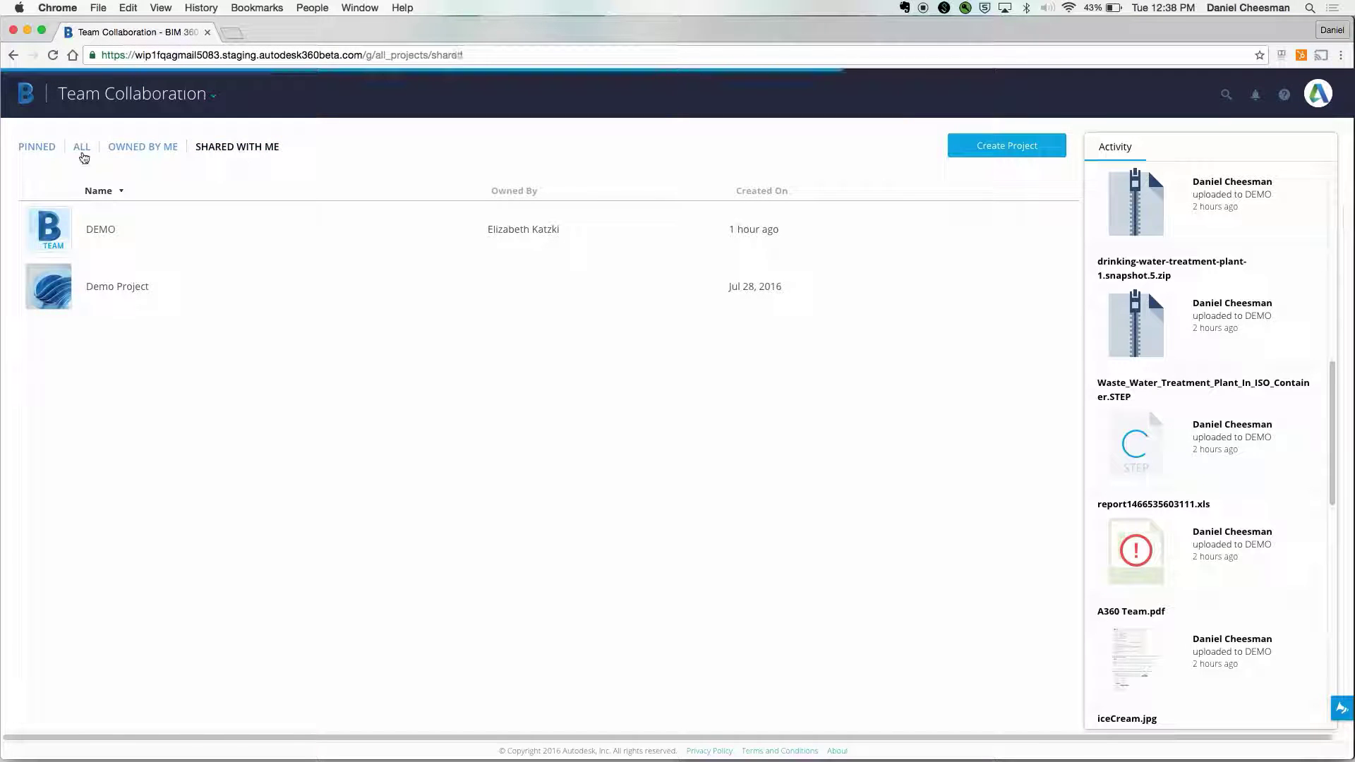
pyautogui.click(83, 154)
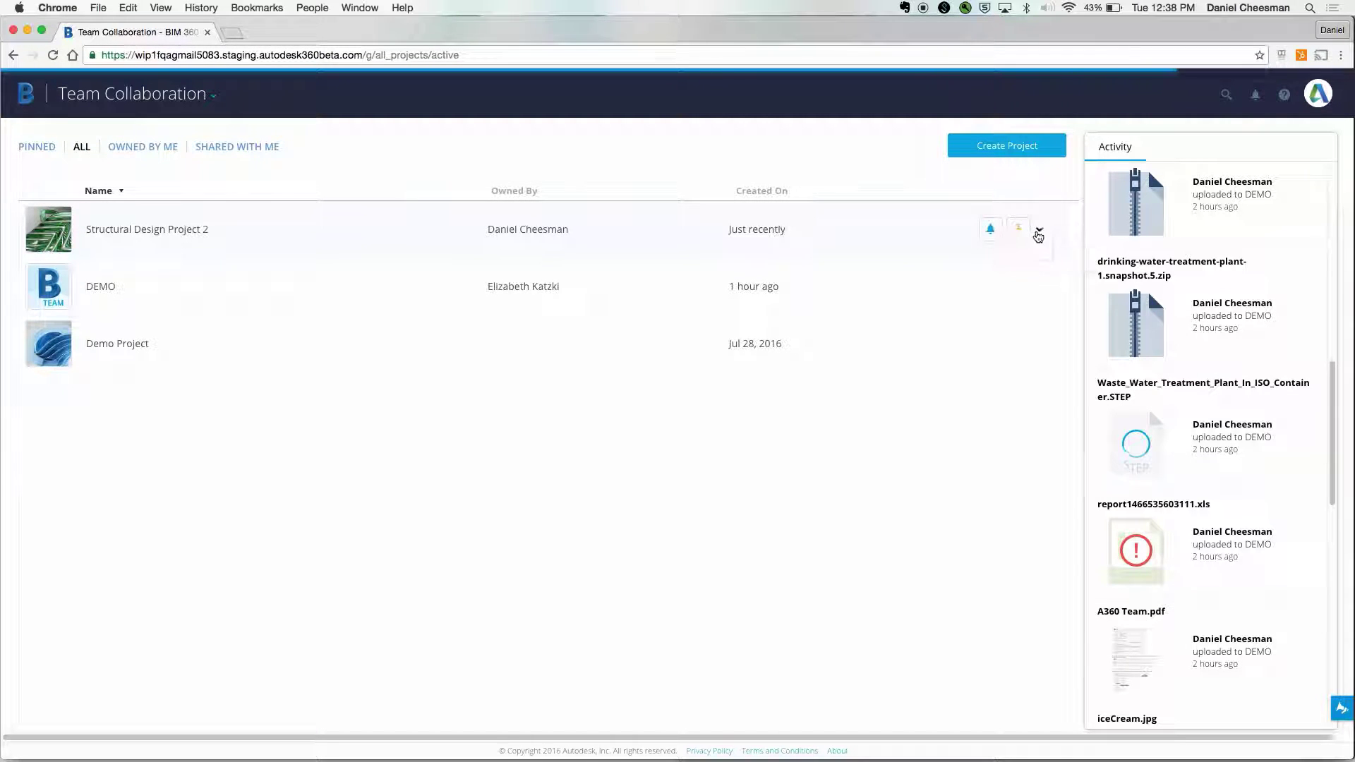
# - Cancel archiving Structural Design Project 2 and open the DEMO project
pyautogui.click(1018, 233)
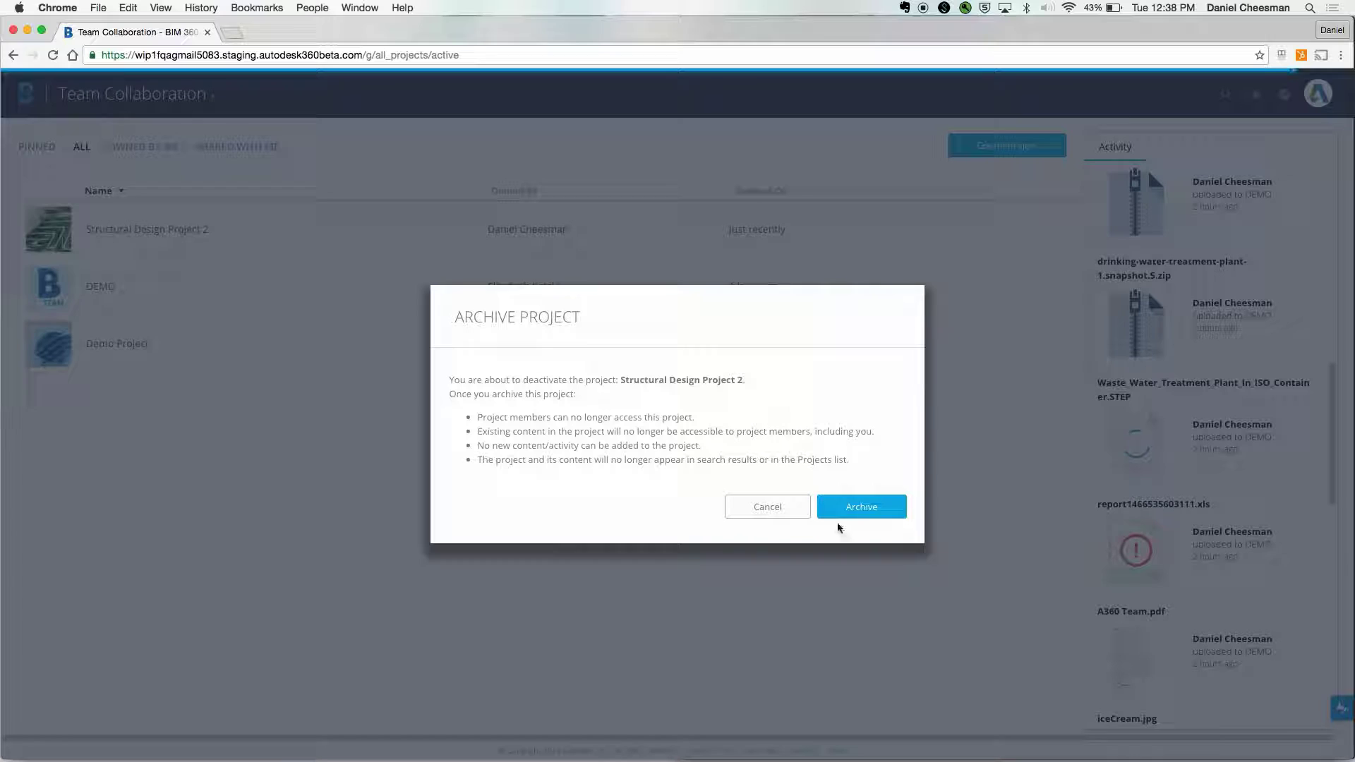
pyautogui.click(800, 514)
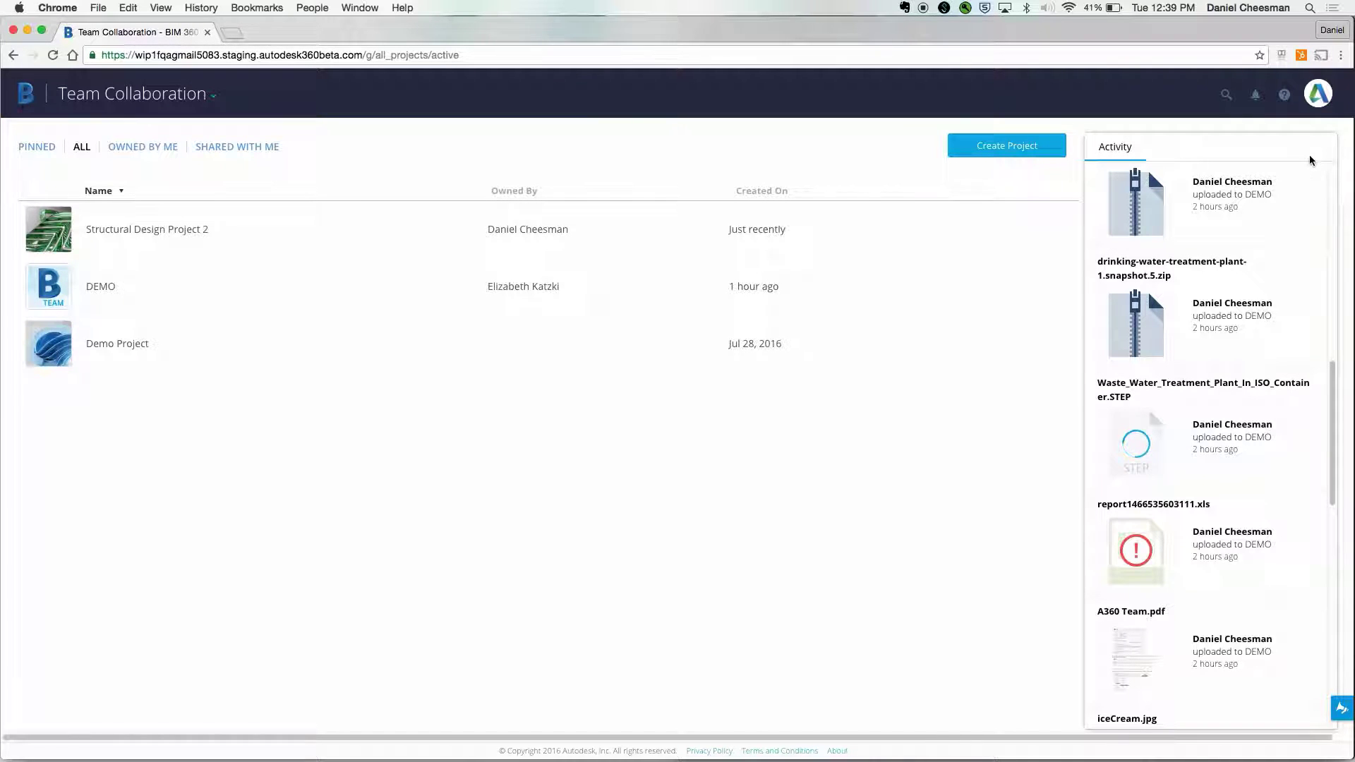
pyautogui.scroll(-1, 1334, 417)
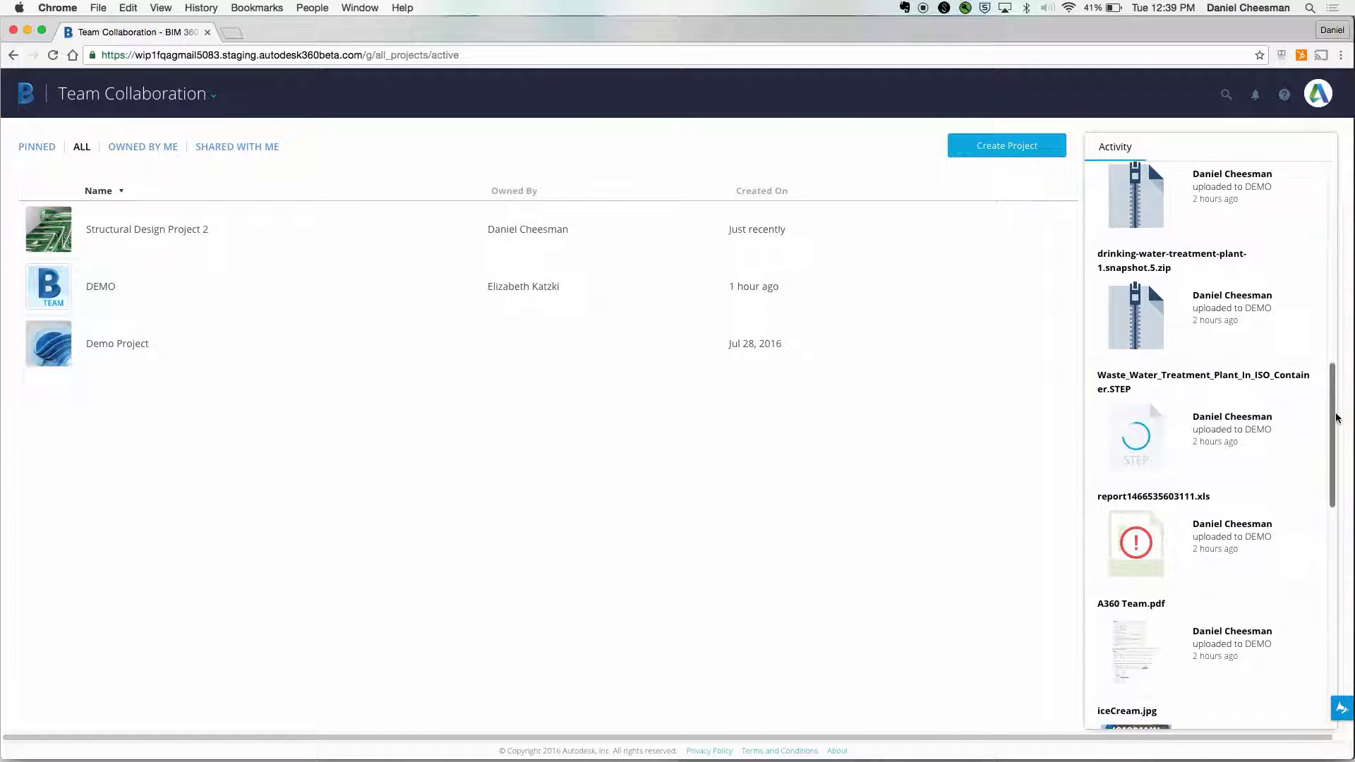
pyautogui.moveTo(1337, 418); pyautogui.dragTo(1323, 364)
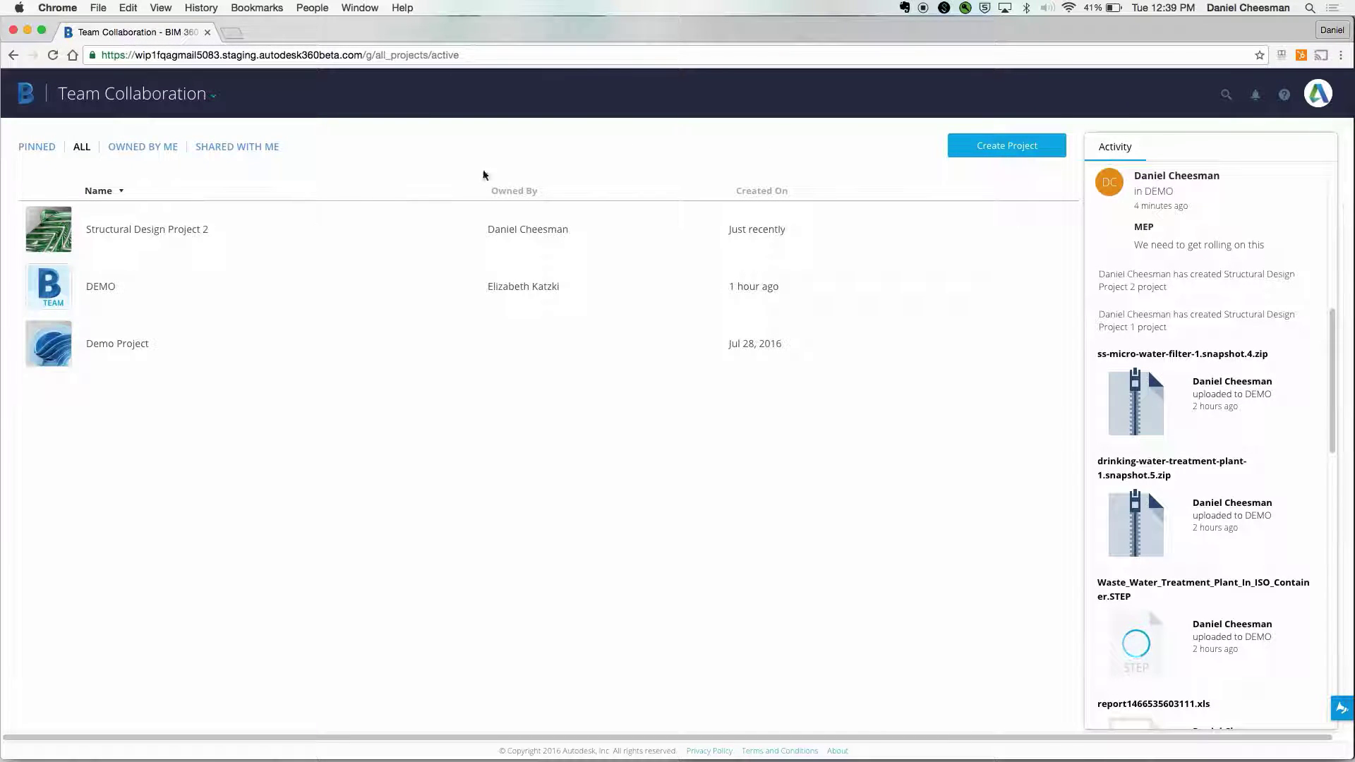
pyautogui.click(51, 289)
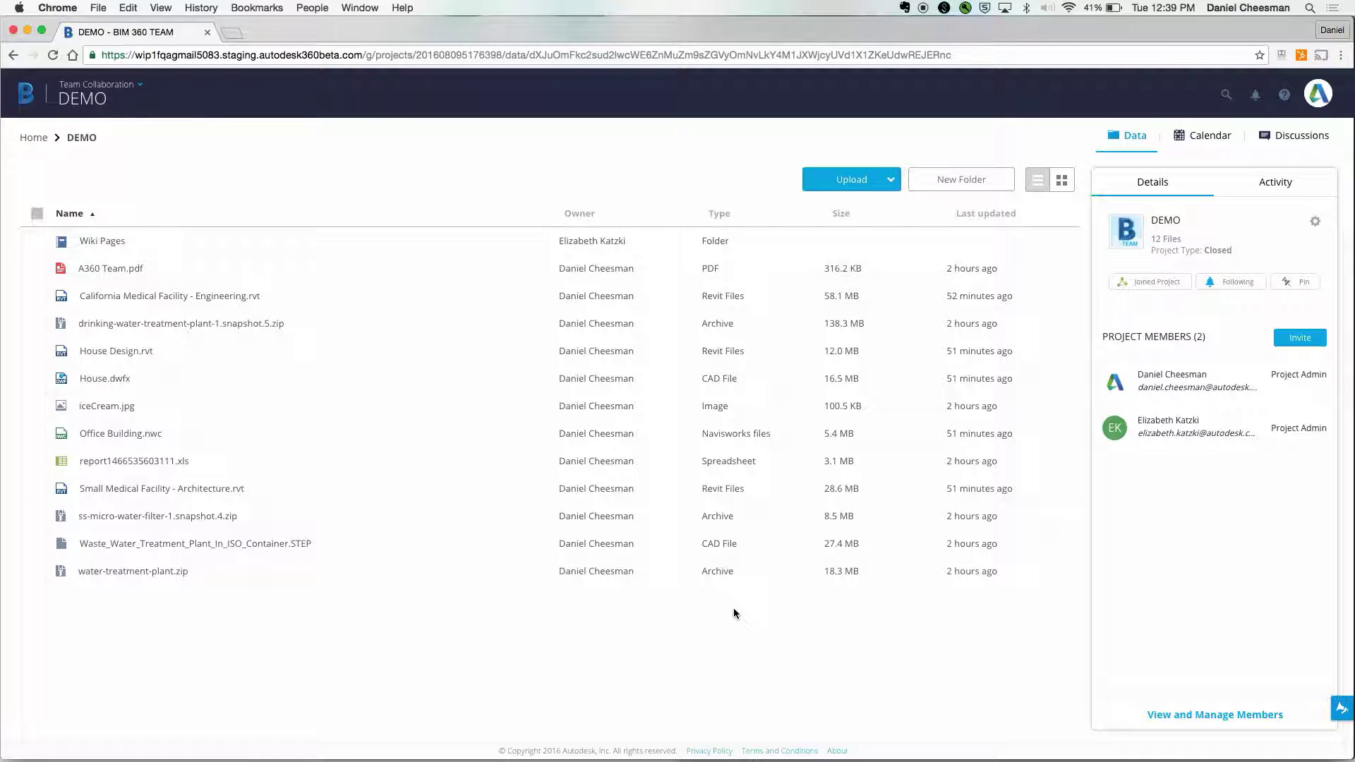
# - Copy House Design.rvt's share link, preview the Email and Embed options, and allow viewer downloads
pyautogui.click(489, 353)
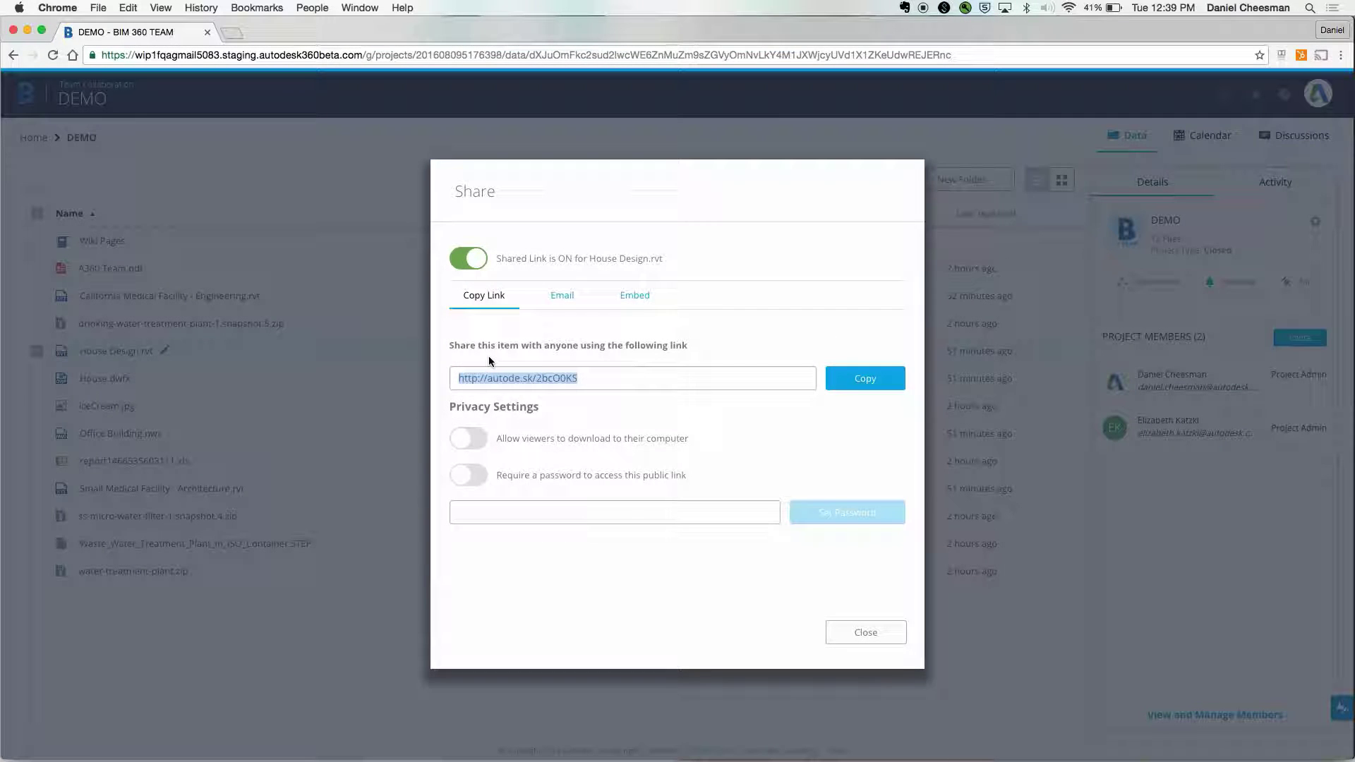
pyautogui.click(856, 381)
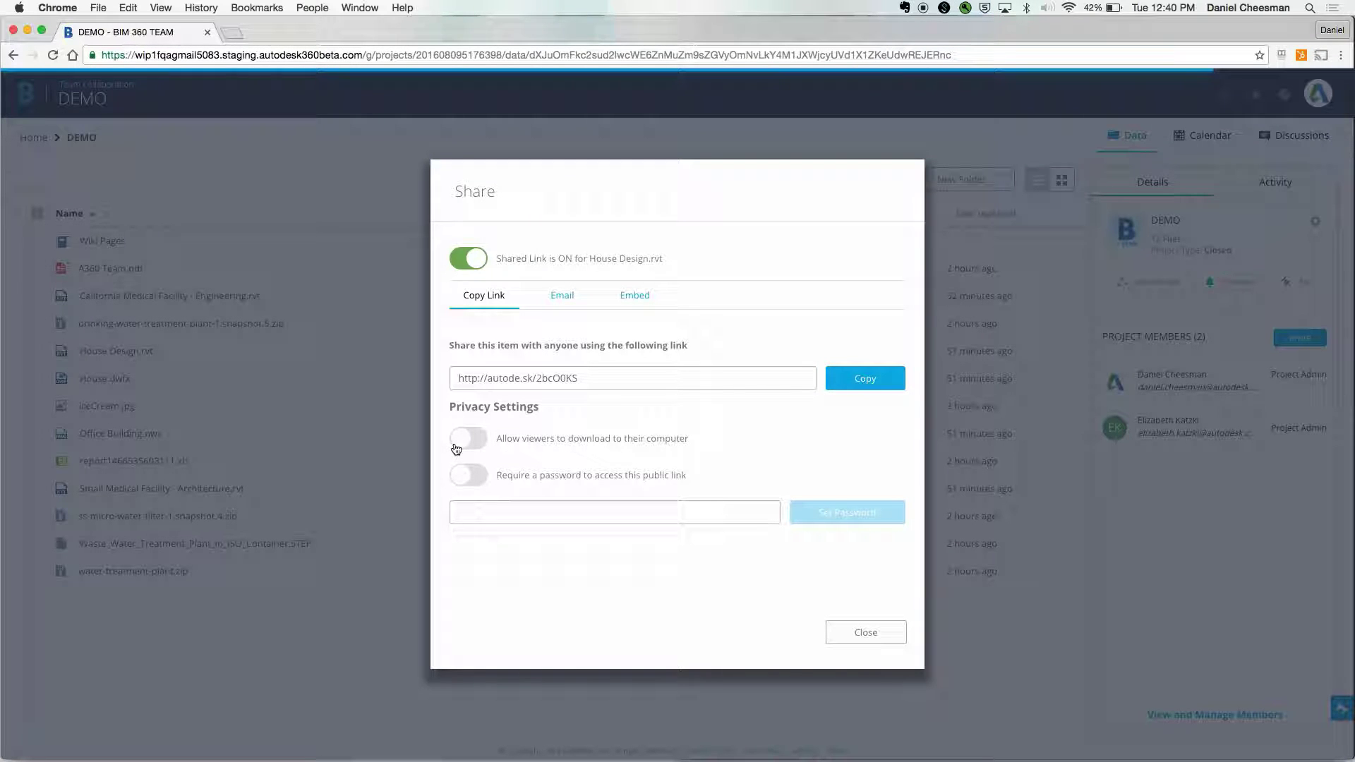
pyautogui.click(569, 302)
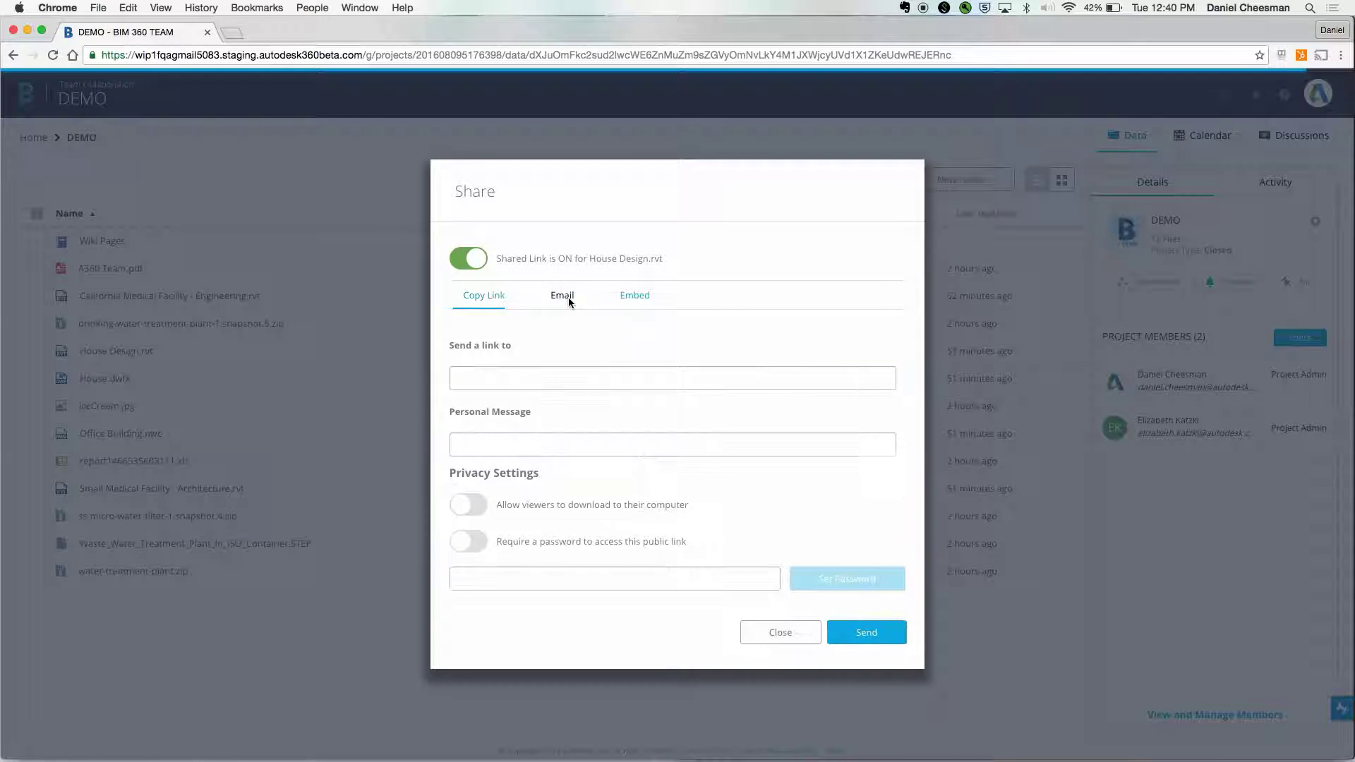
pyautogui.click(640, 296)
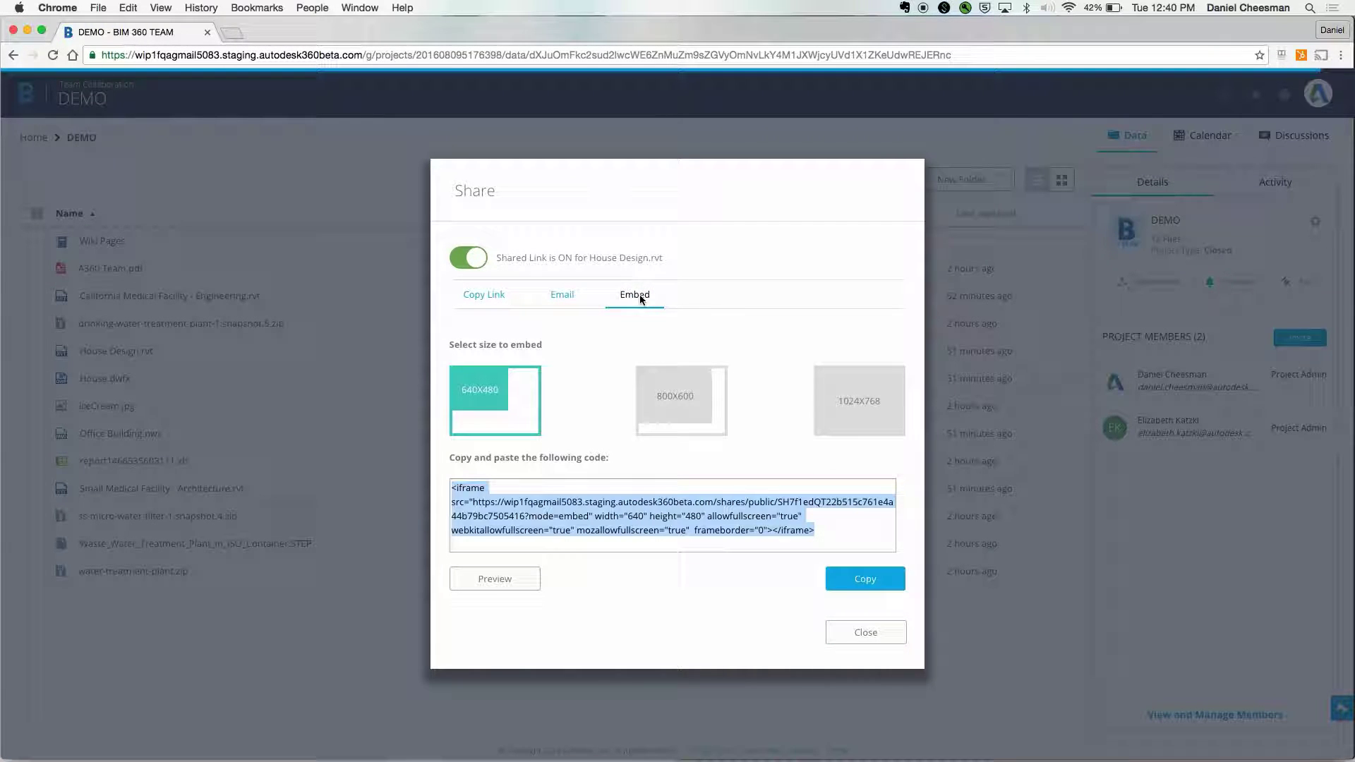
pyautogui.click(494, 302)
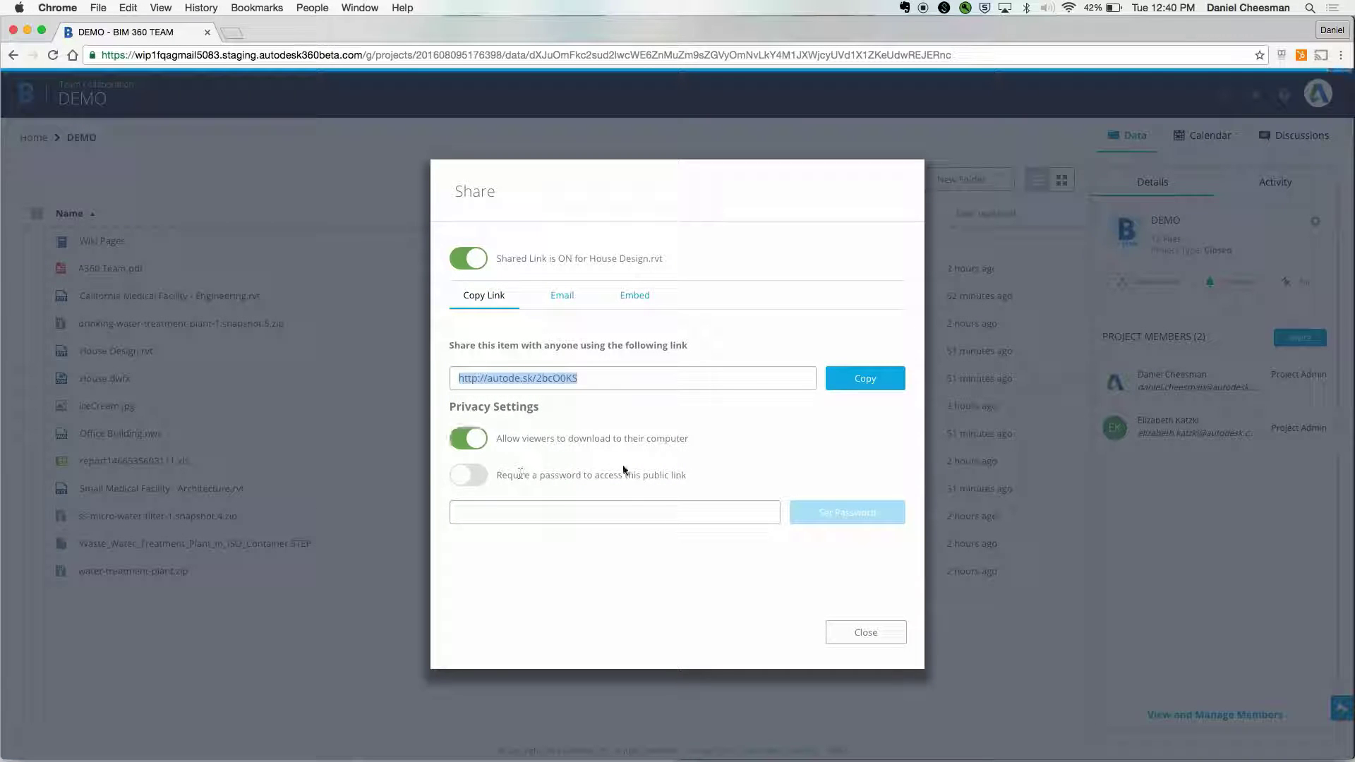
pyautogui.click(867, 632)
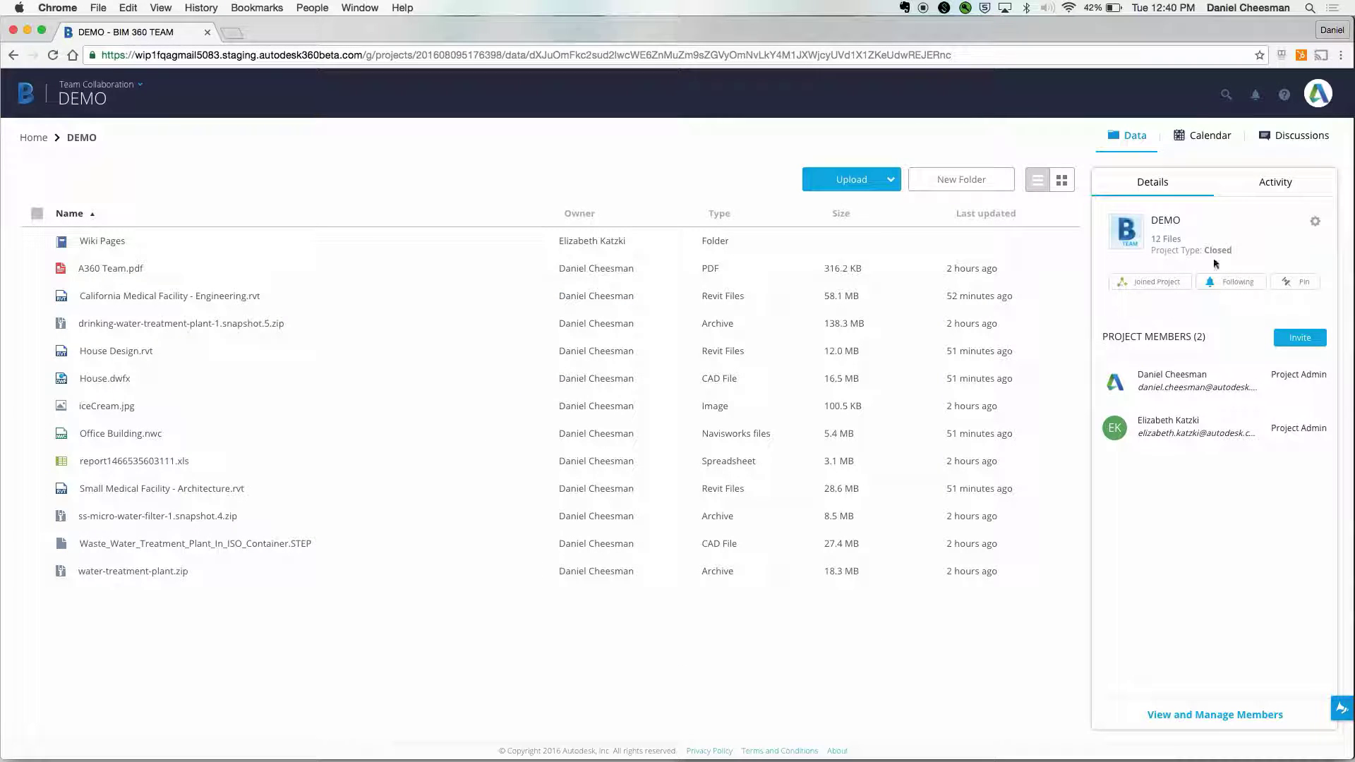
# - Review DEMO's recent activity, then return to its project details and members
pyautogui.click(1273, 185)
pyautogui.moveTo(1325, 226); pyautogui.dragTo(1327, 345)
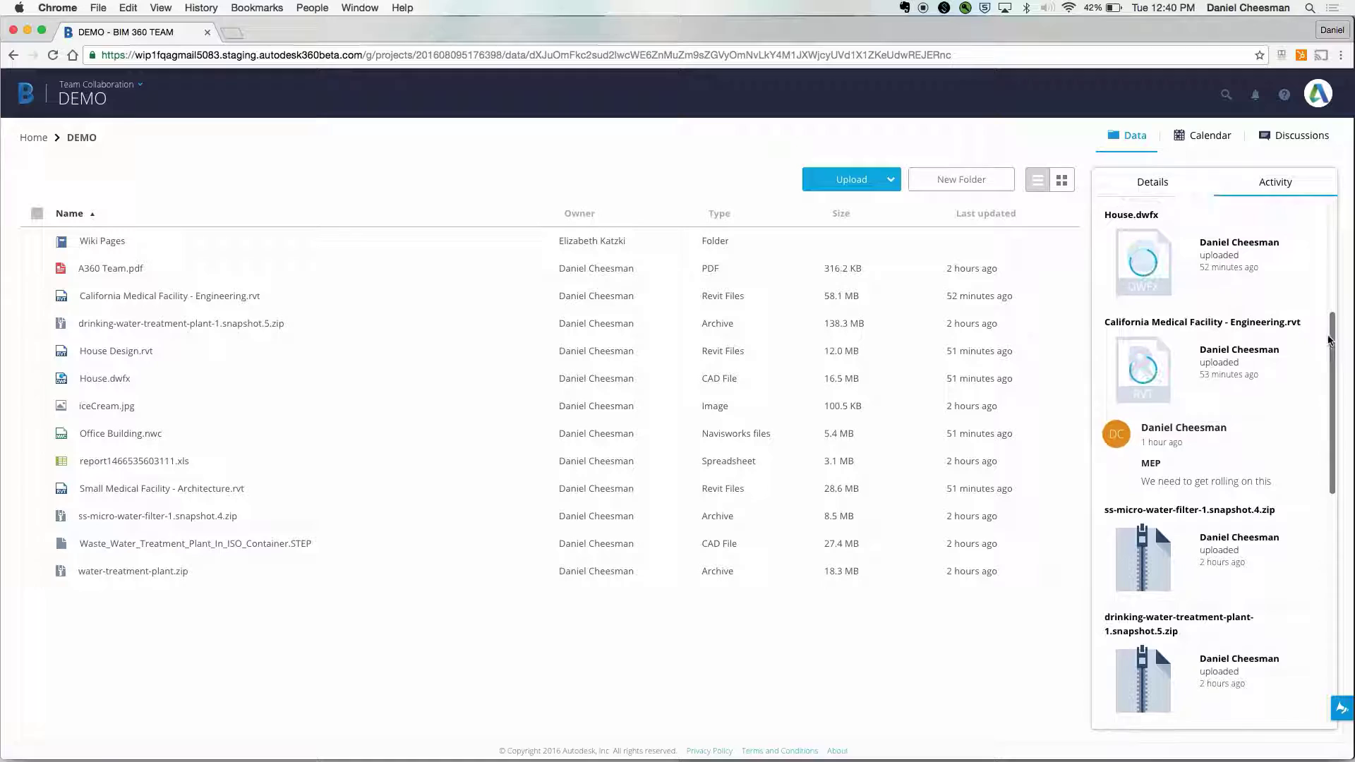
pyautogui.click(1156, 188)
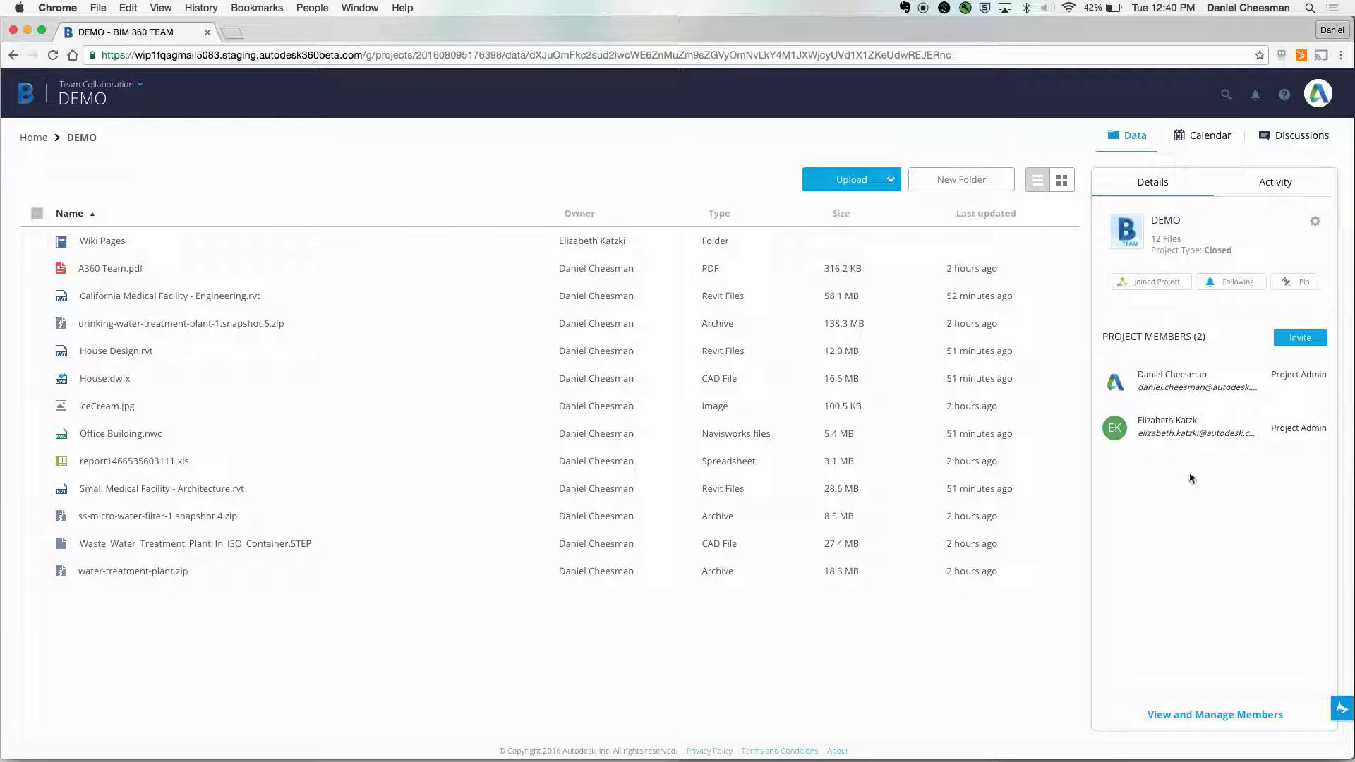
# - Invite a team member to the DEMO project by username and send the invitation
pyautogui.click(1211, 715)
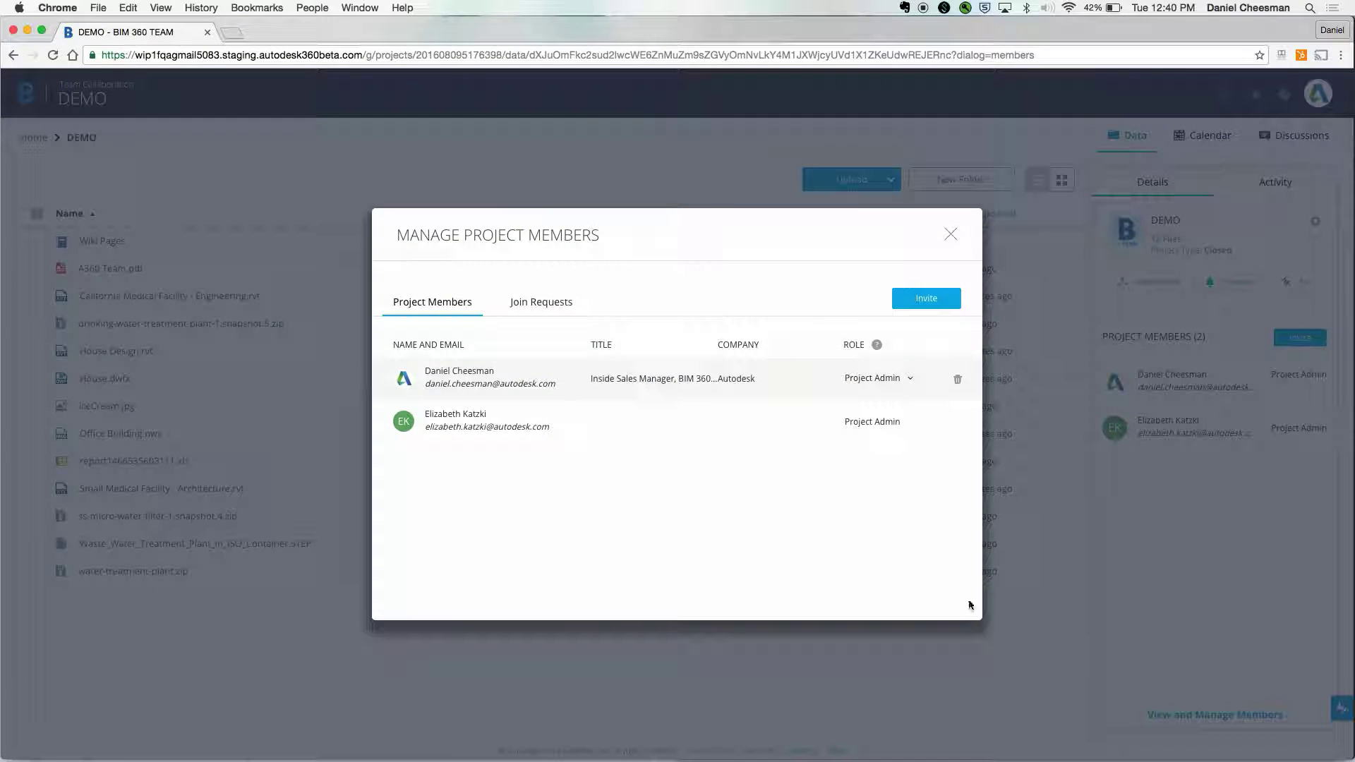
pyautogui.click(916, 298)
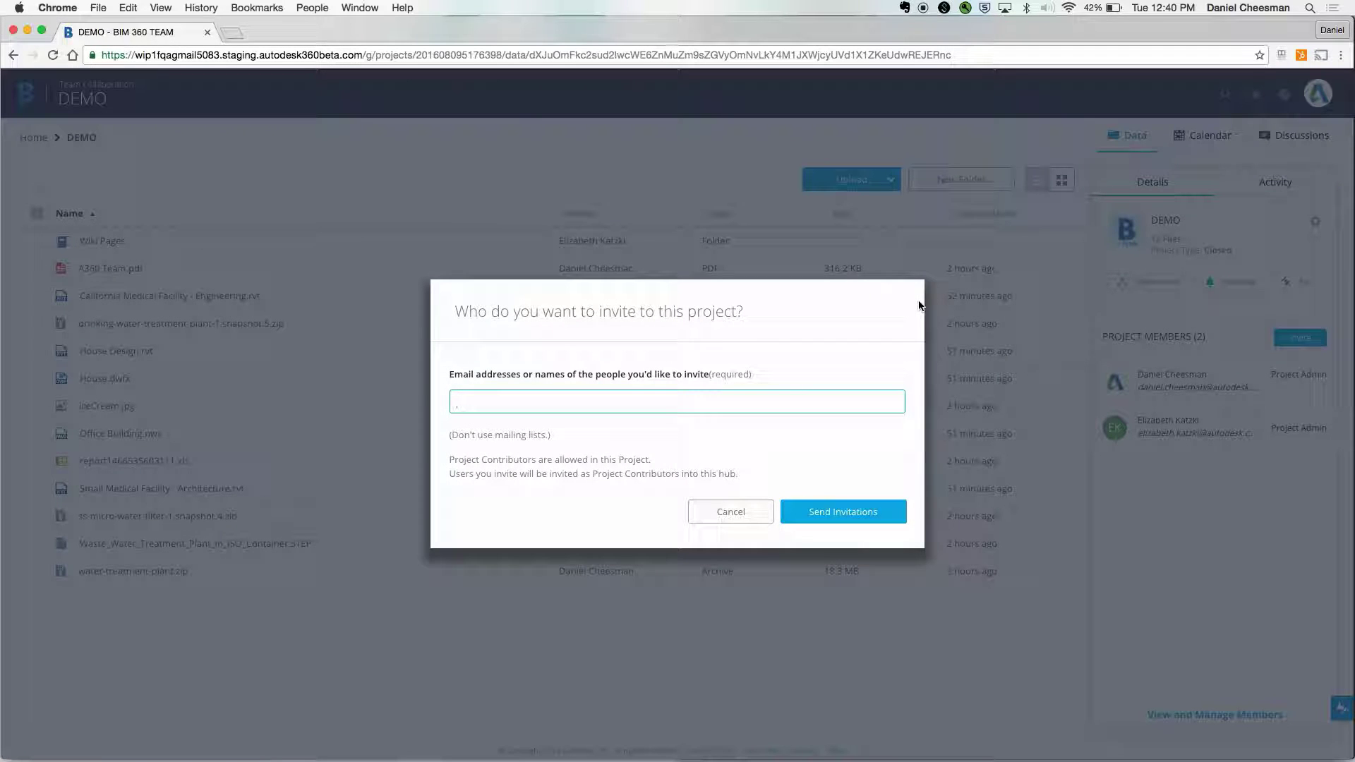
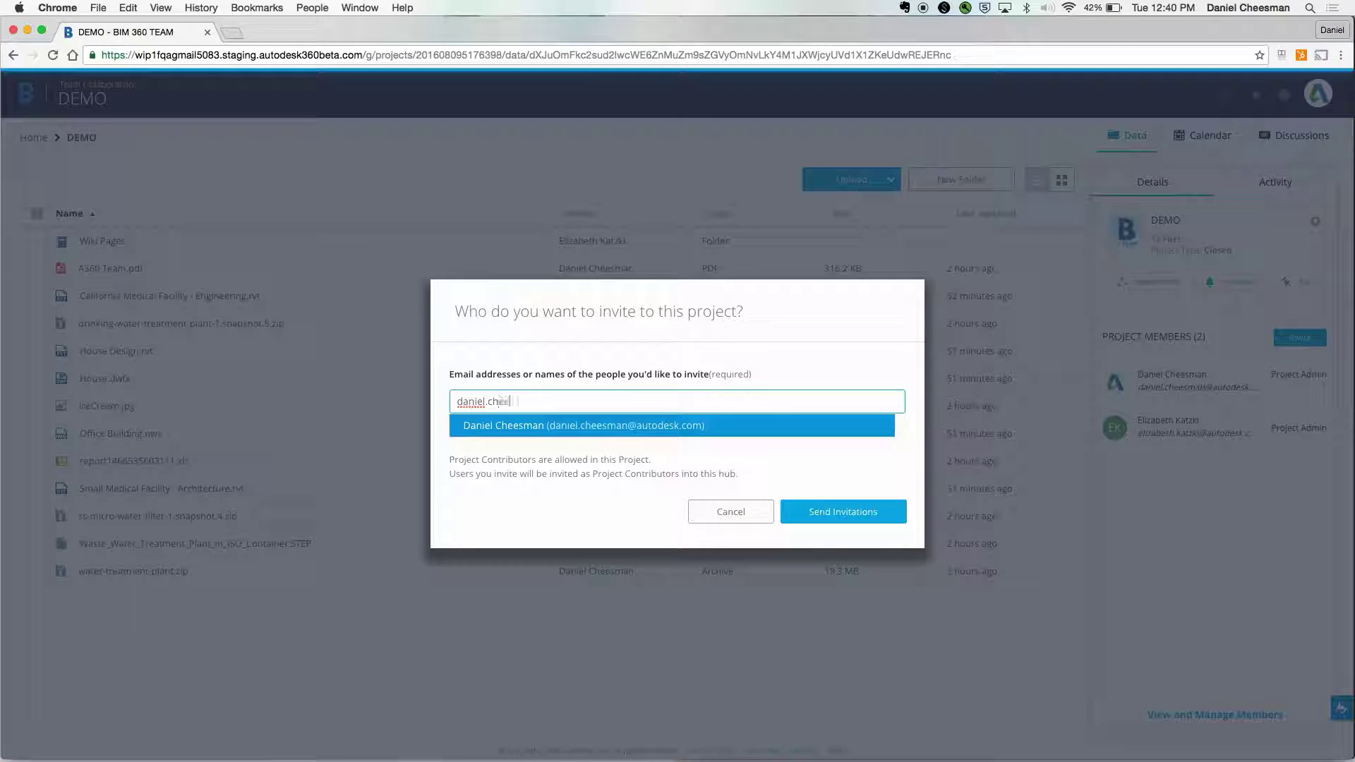
pyautogui.click(850, 432)
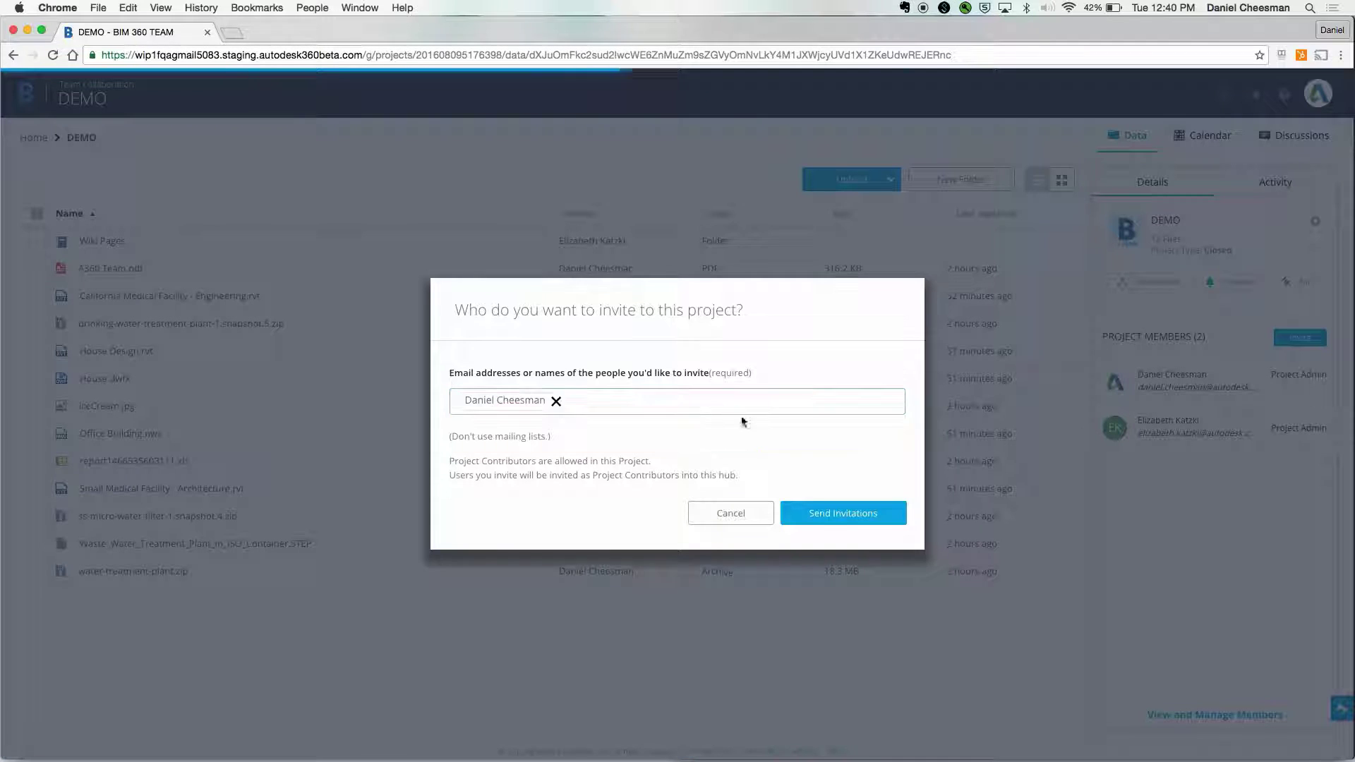
pyautogui.click(823, 523)
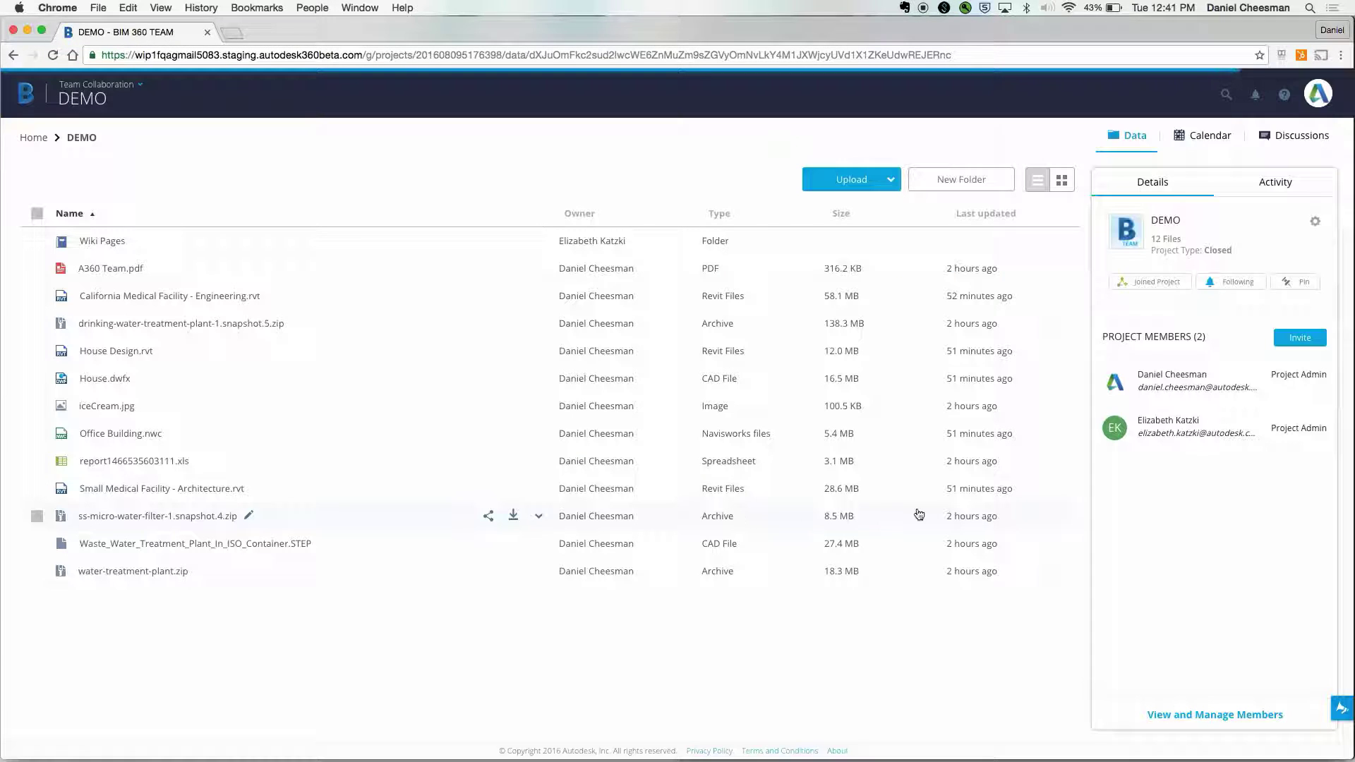
# - Check the project role permissions comparison, then open DEMO's August 2016 calendar
pyautogui.click(1197, 713)
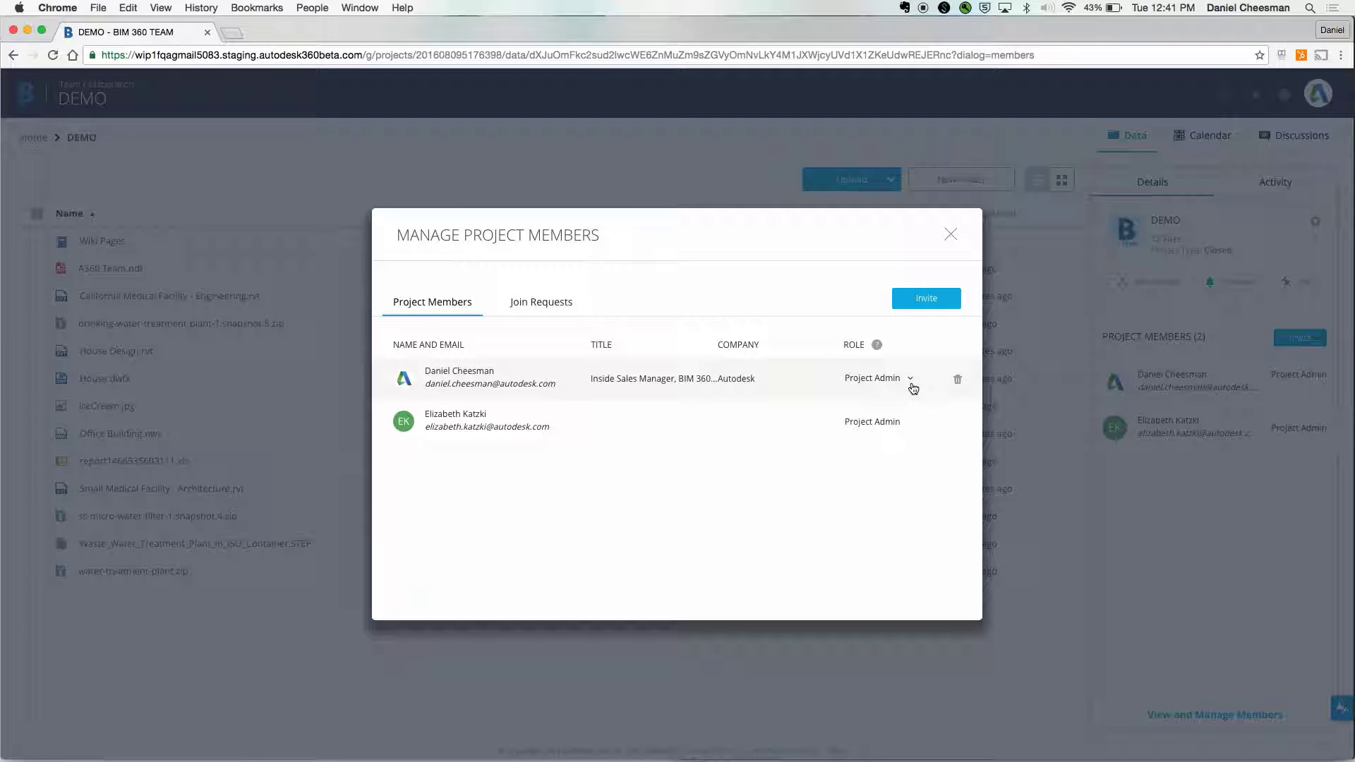
pyautogui.click(877, 346)
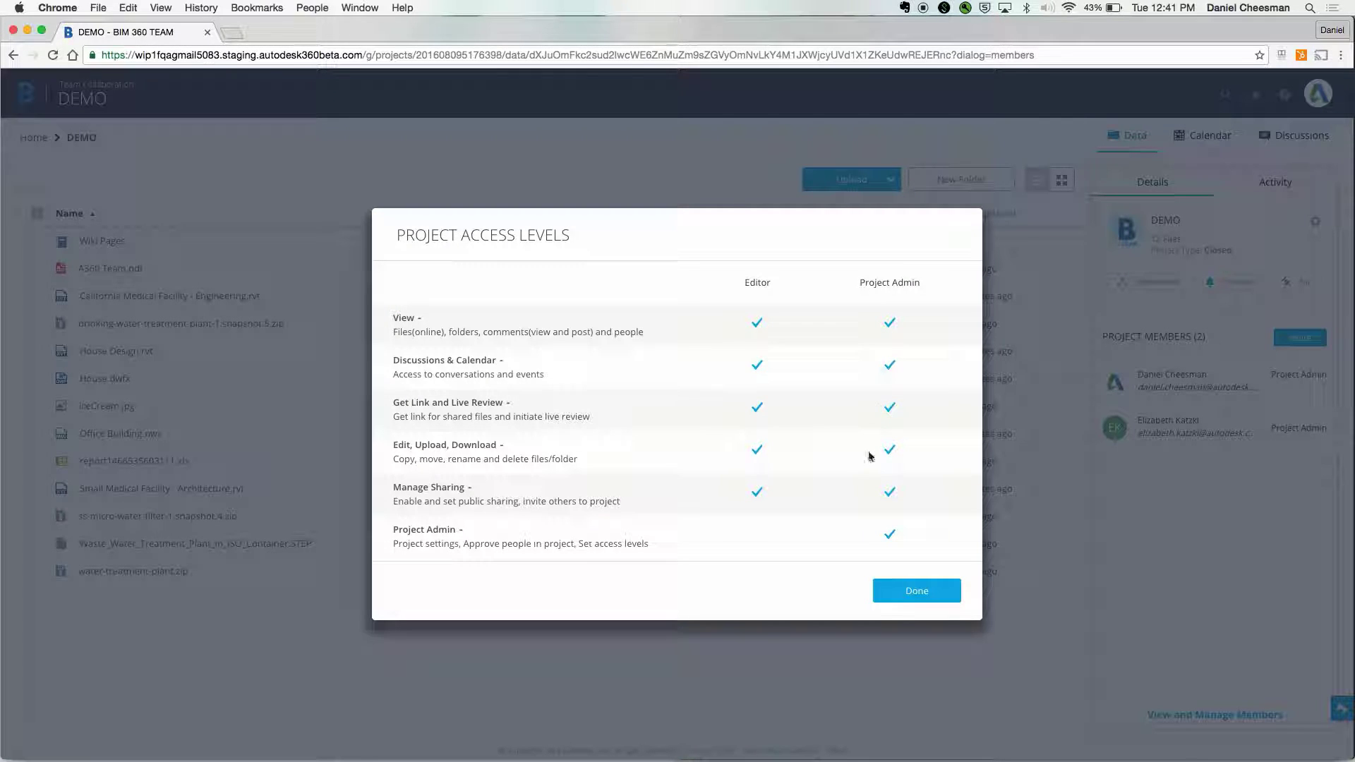
pyautogui.click(876, 593)
pyautogui.click(949, 238)
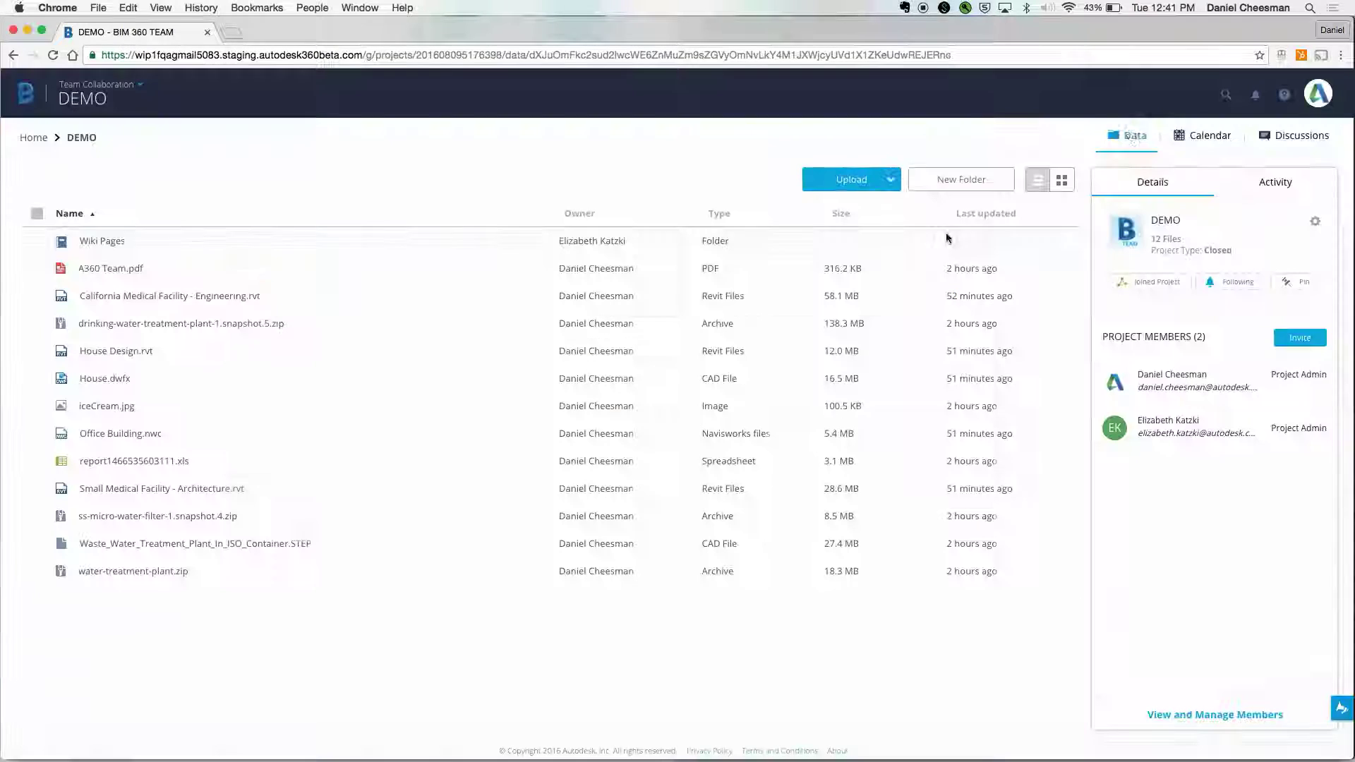
pyautogui.click(1198, 138)
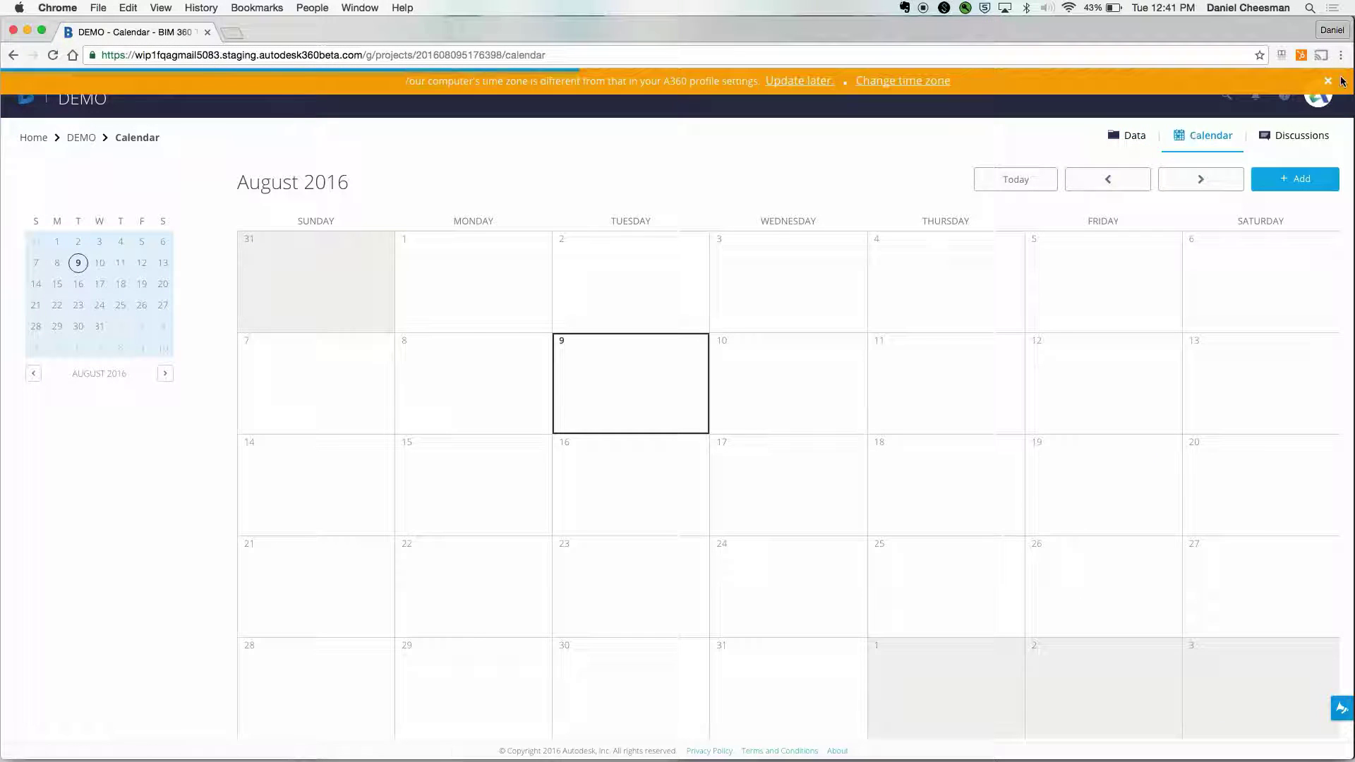
# - Cancel the new August 9 event from its details form and switch to Discussions
pyautogui.click(626, 400)
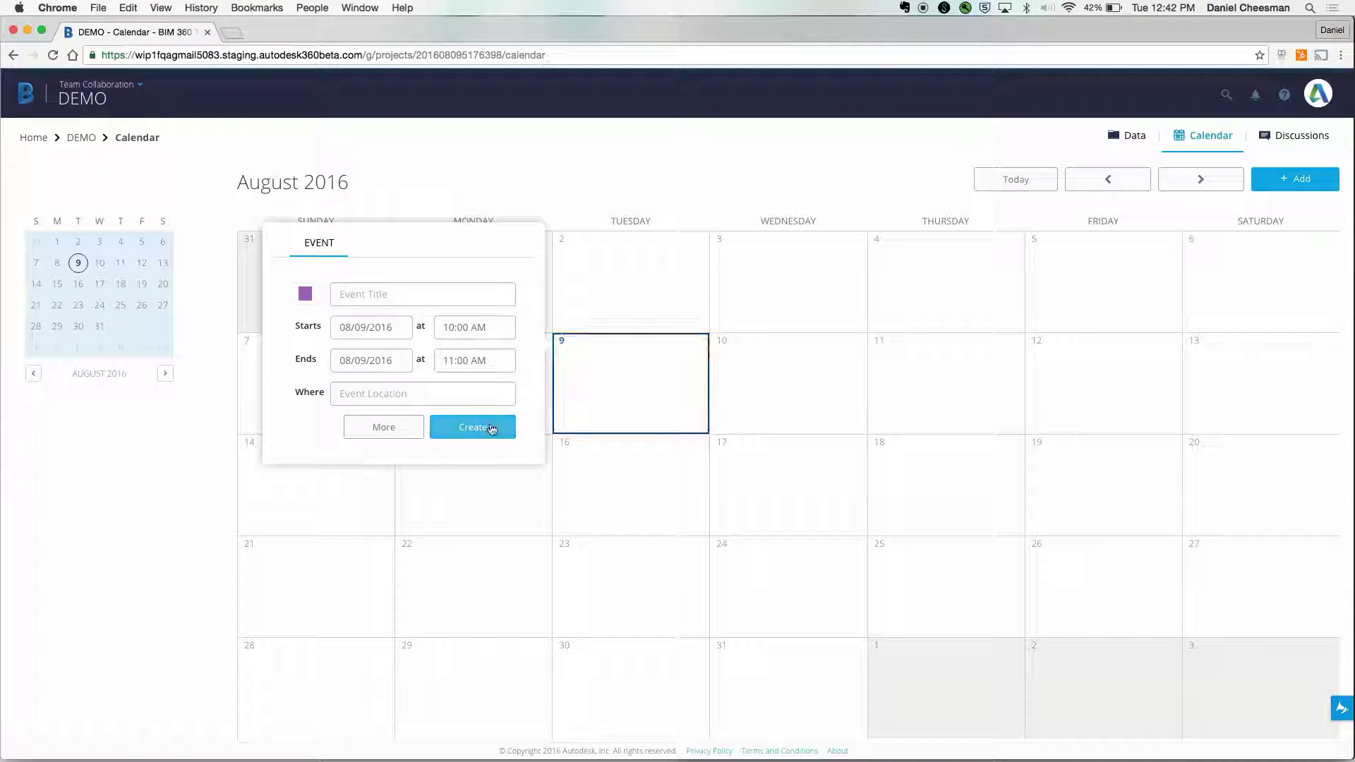
pyautogui.click(405, 422)
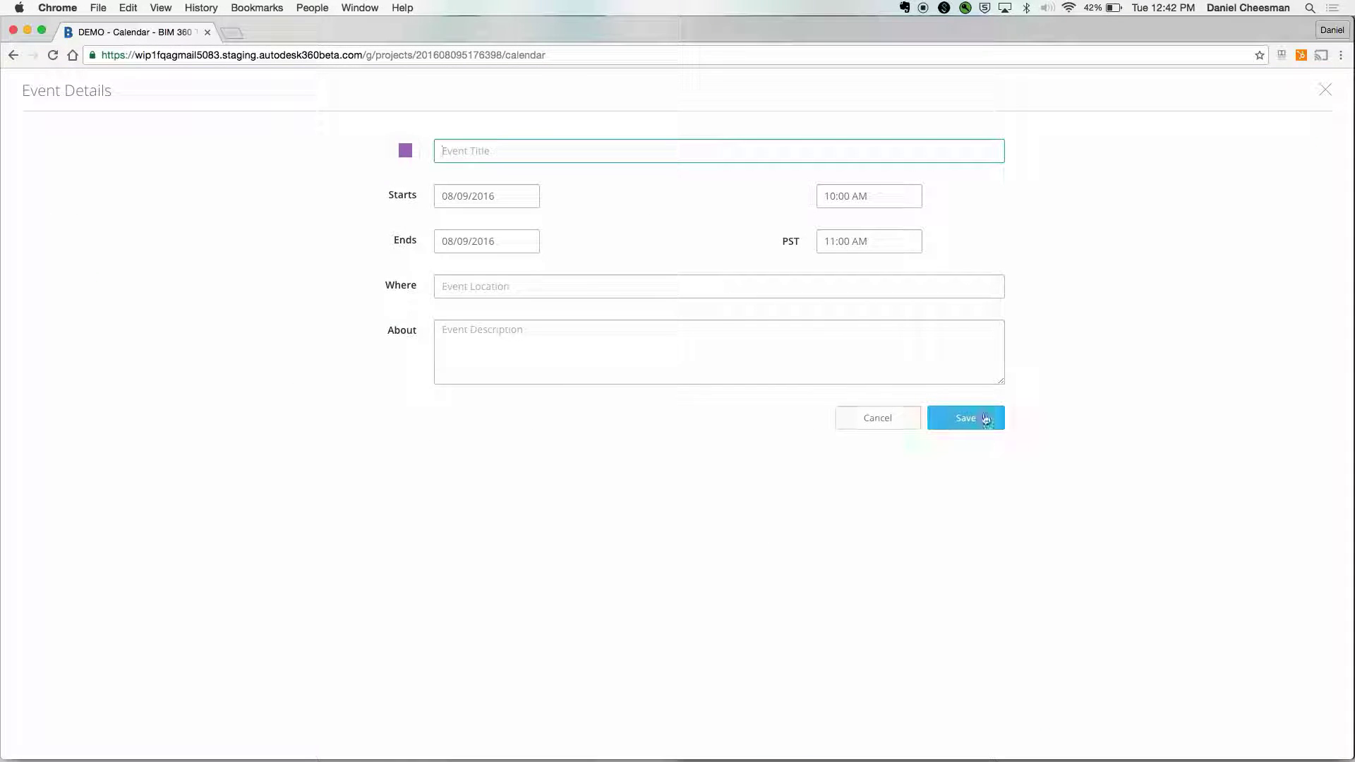
pyautogui.click(897, 422)
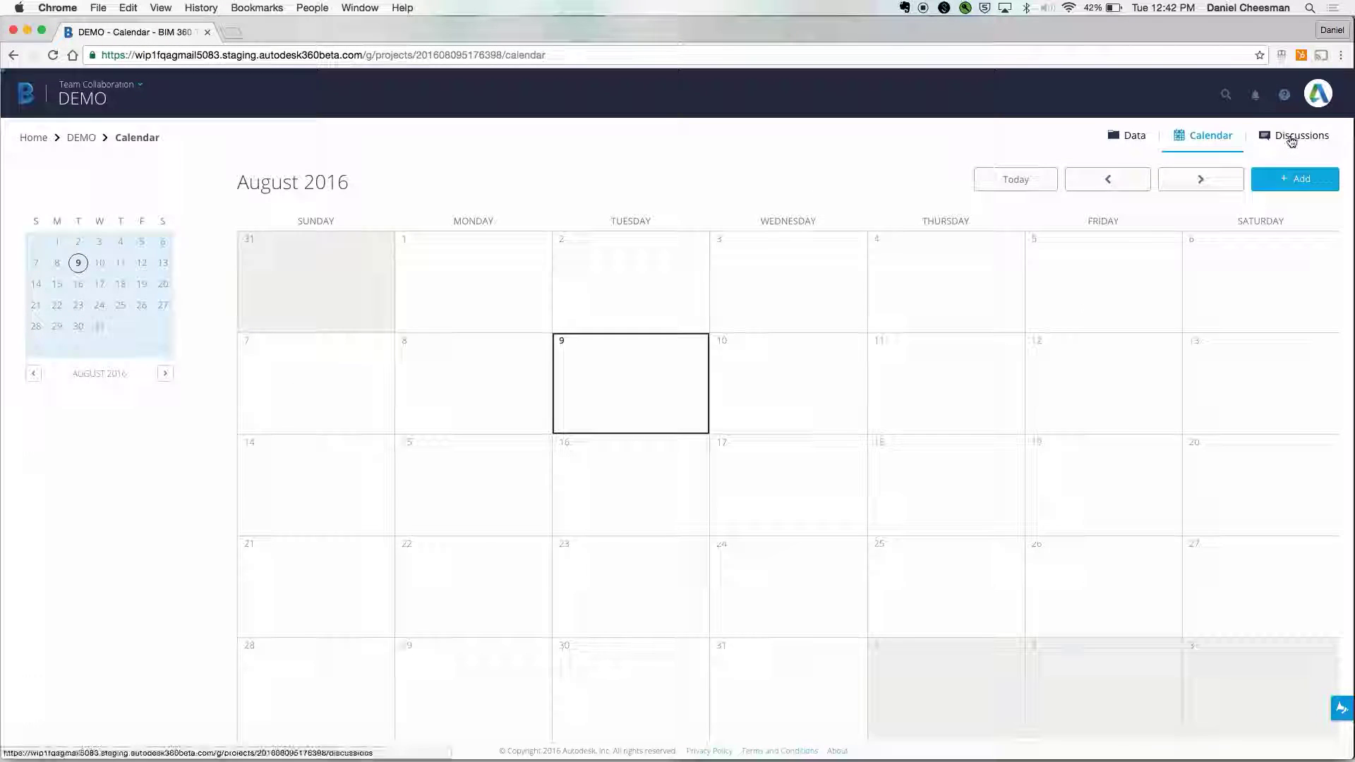
pyautogui.click(1299, 136)
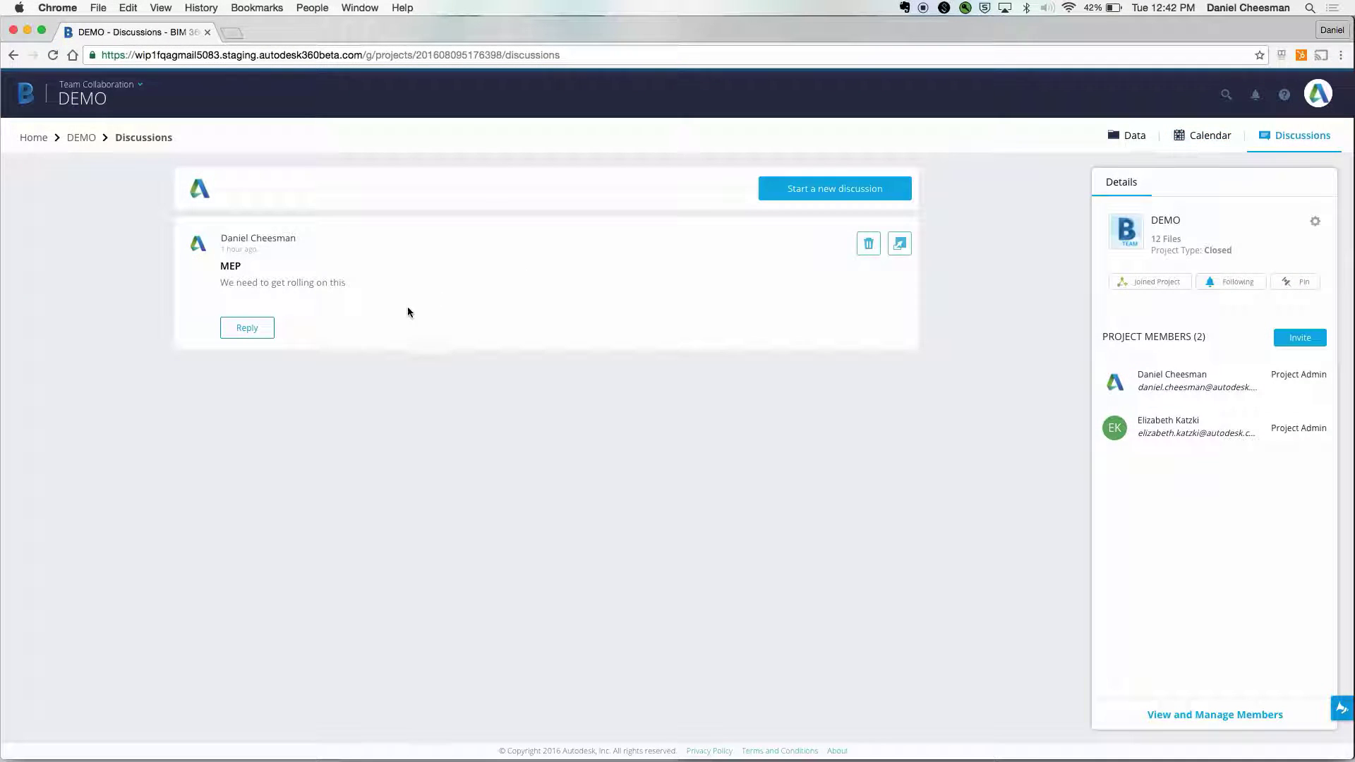
# - Post 'Sounds good' as a reply to the MEP discussion, then return to DEMO's files
pyautogui.click(245, 327)
pyautogui.write('Sounds good')
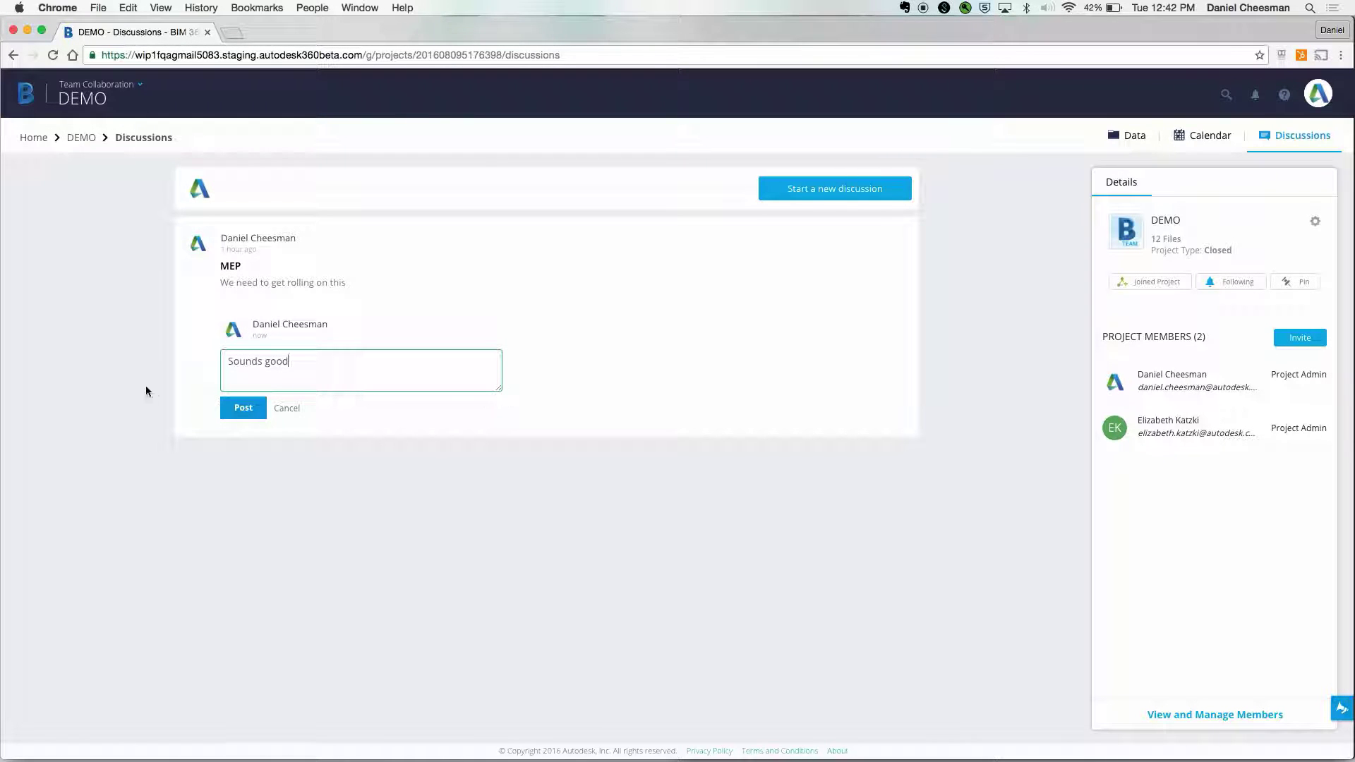
pyautogui.click(228, 414)
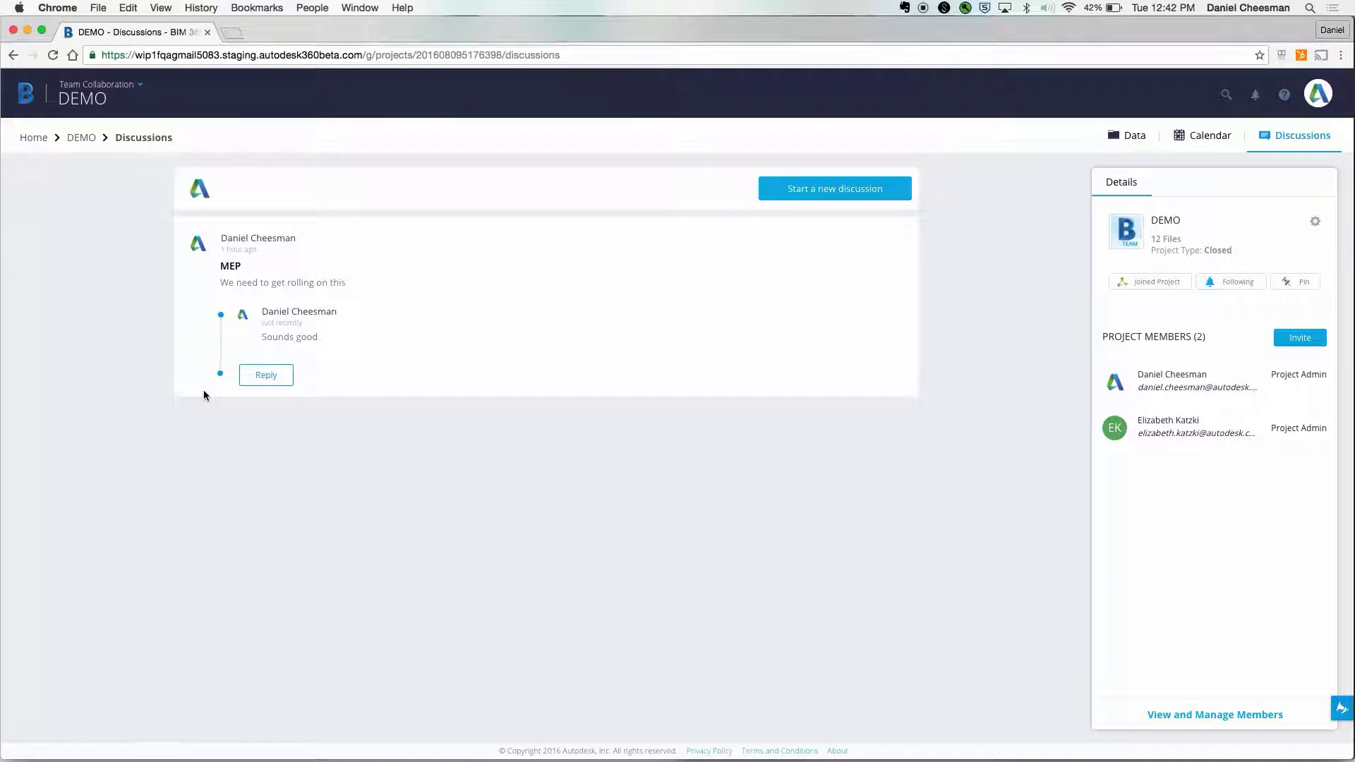
pyautogui.click(81, 137)
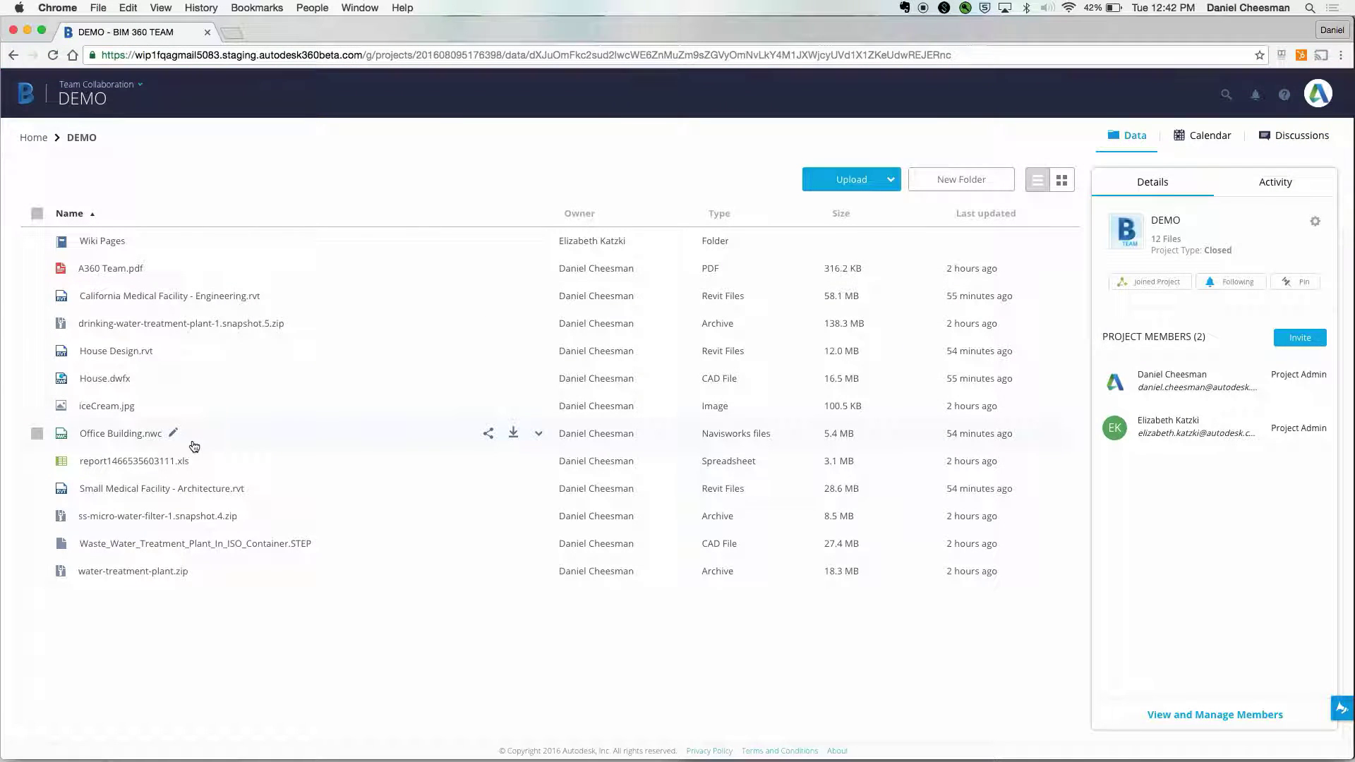
# - Open Small Medical Facility - Architecture.rvt, zoom in, and show the Section Analysis options
pyautogui.click(196, 497)
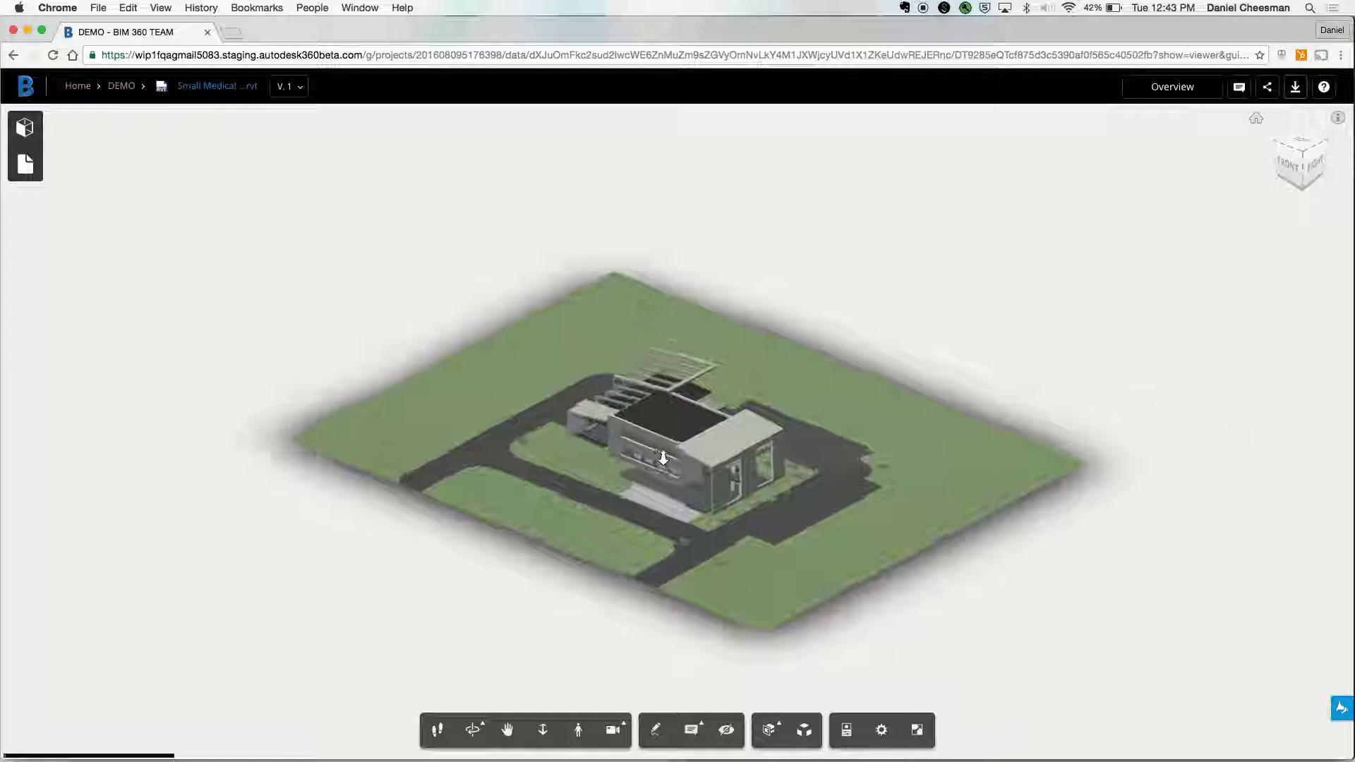
pyautogui.scroll(5, 663, 459)
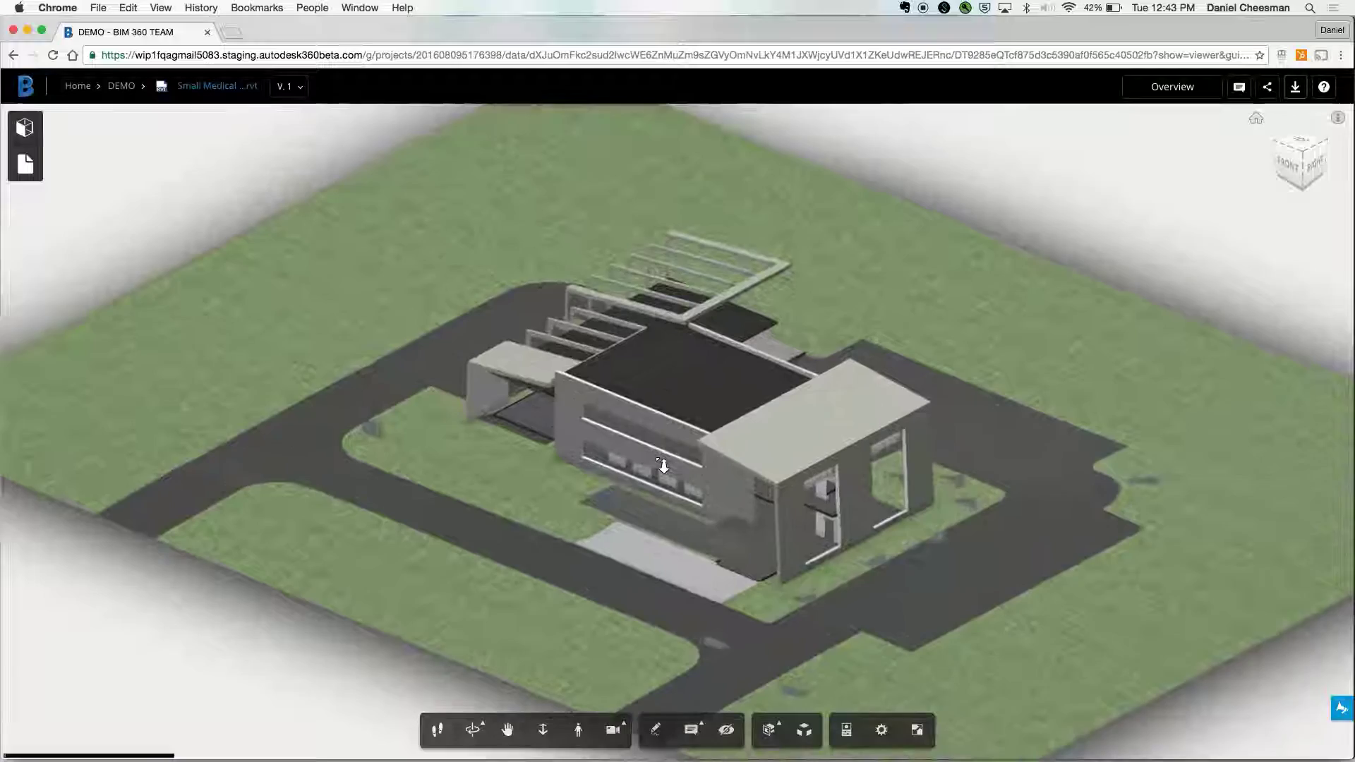
pyautogui.scroll(3, 664, 466)
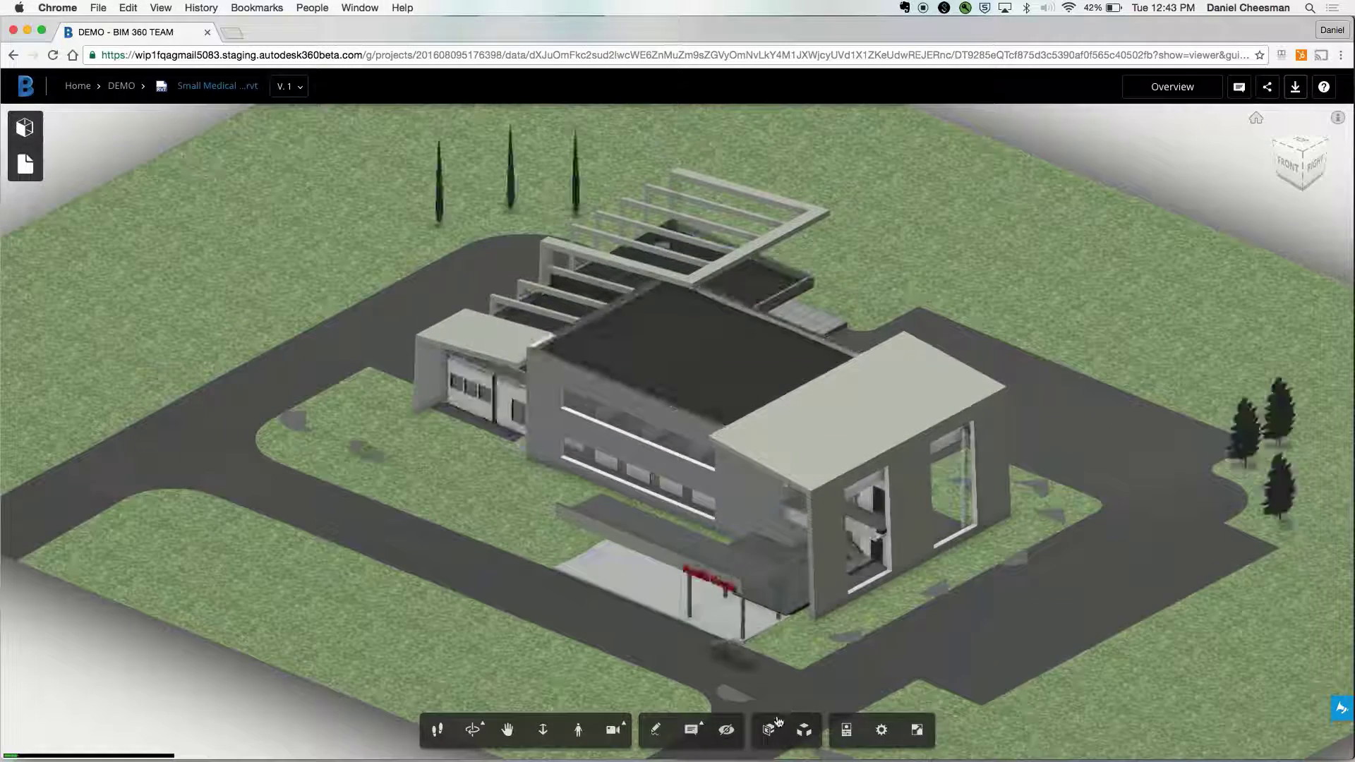
pyautogui.click(777, 720)
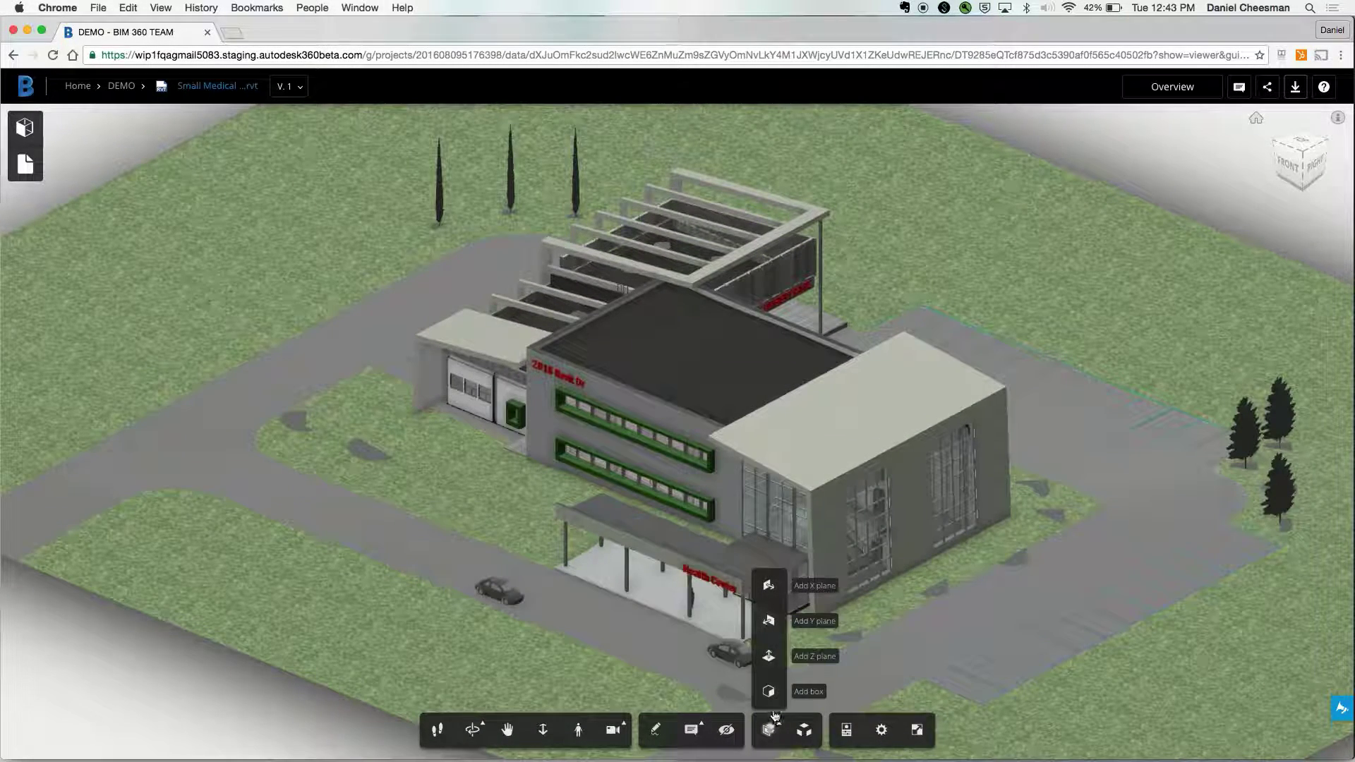
# - Add a section plane and drag it down through the building to remove the roof
pyautogui.click(785, 587)
pyautogui.moveTo(777, 508); pyautogui.dragTo(755, 444)
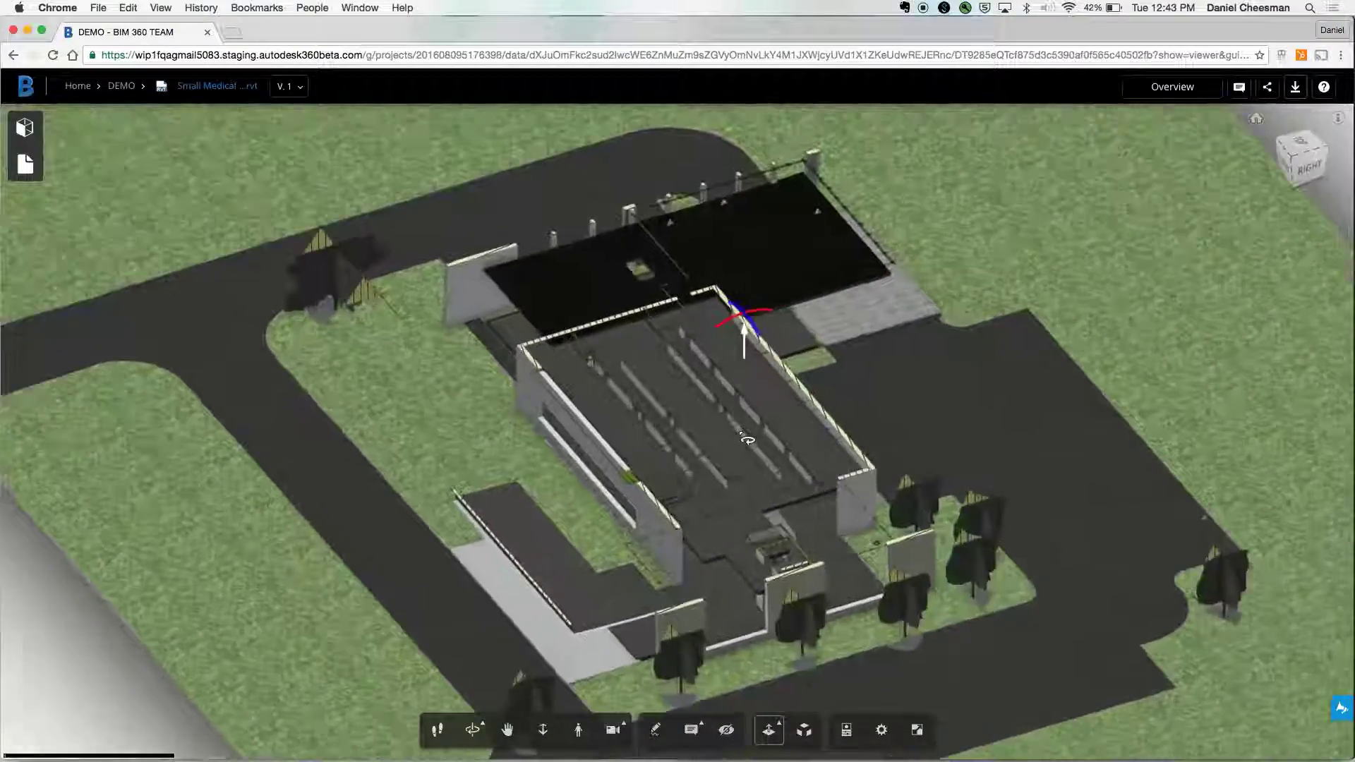
pyautogui.scroll(5, 747, 439)
pyautogui.moveTo(748, 293); pyautogui.dragTo(812, 551)
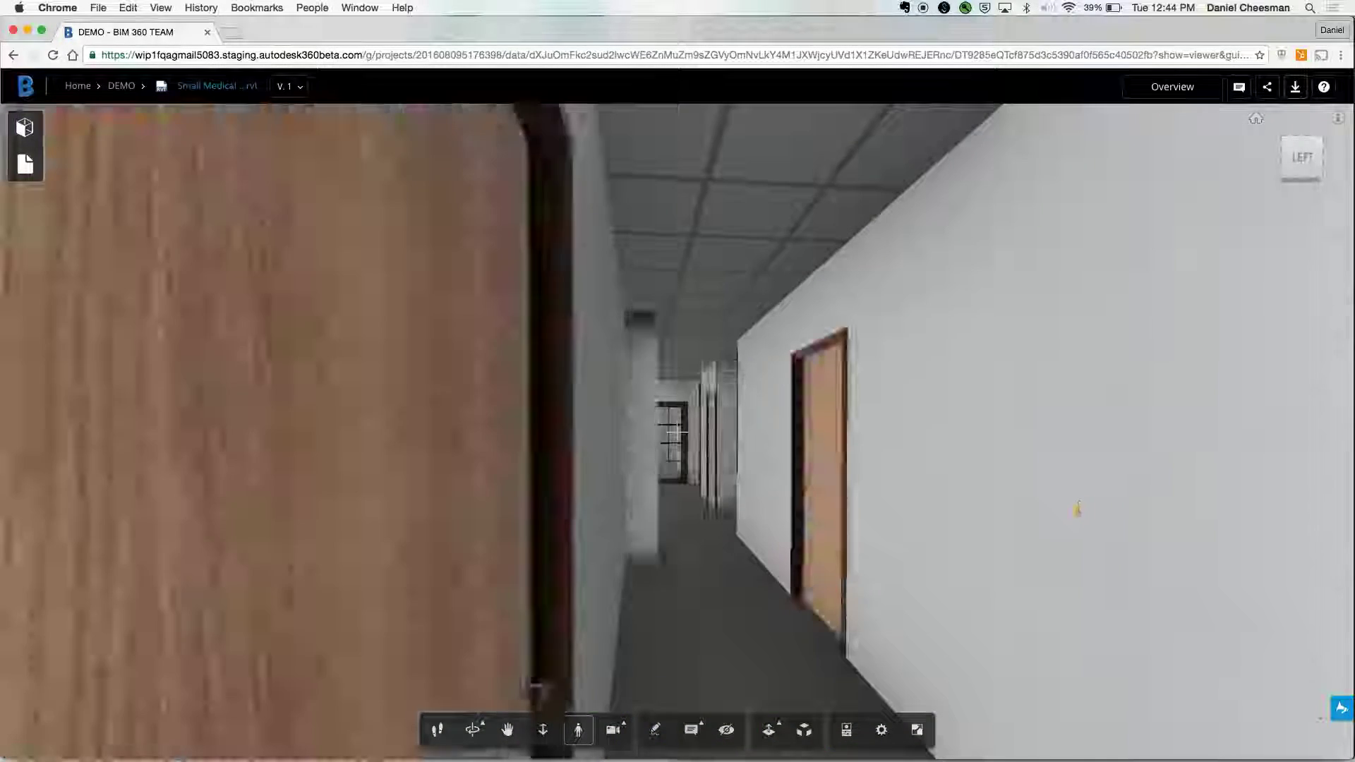
# - Walk with W down the corridor, through the double doors, into the small room
pyautogui.press('w')
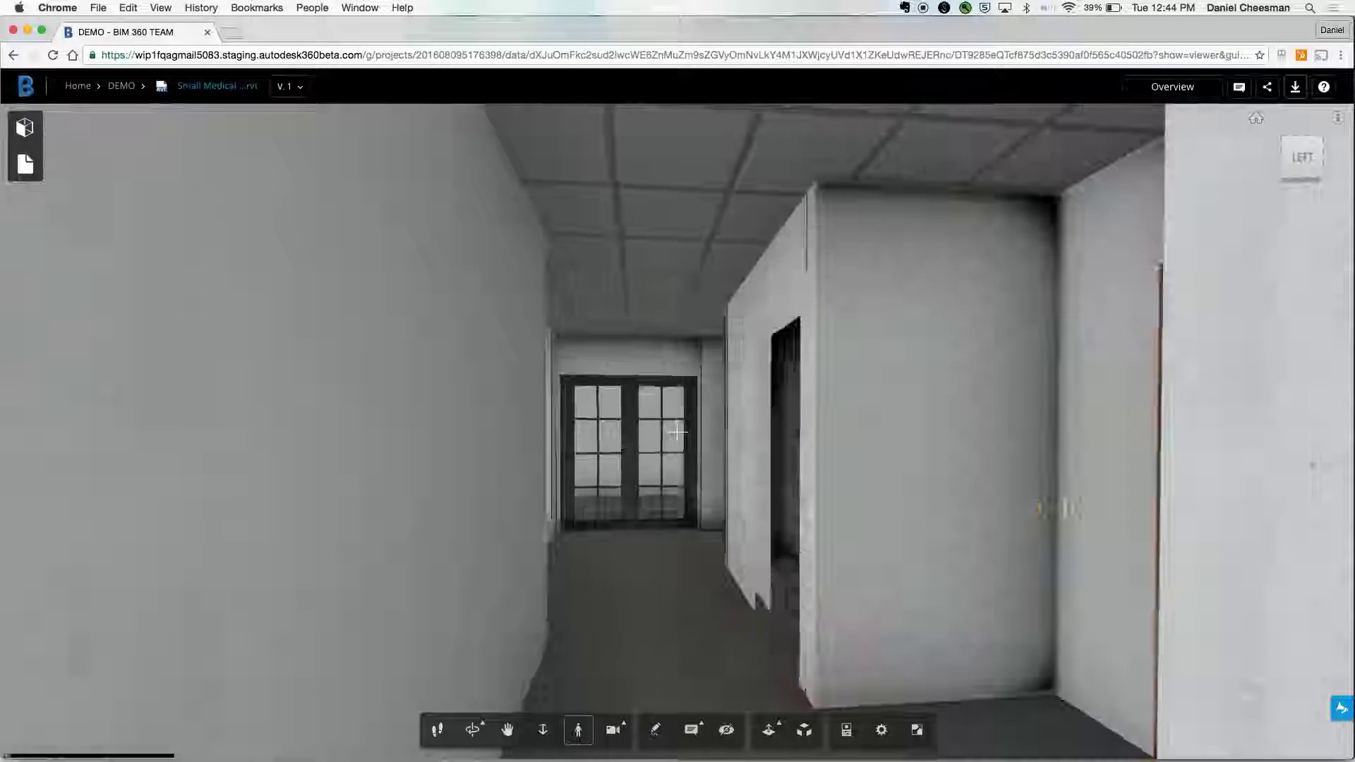
pyautogui.press('w')
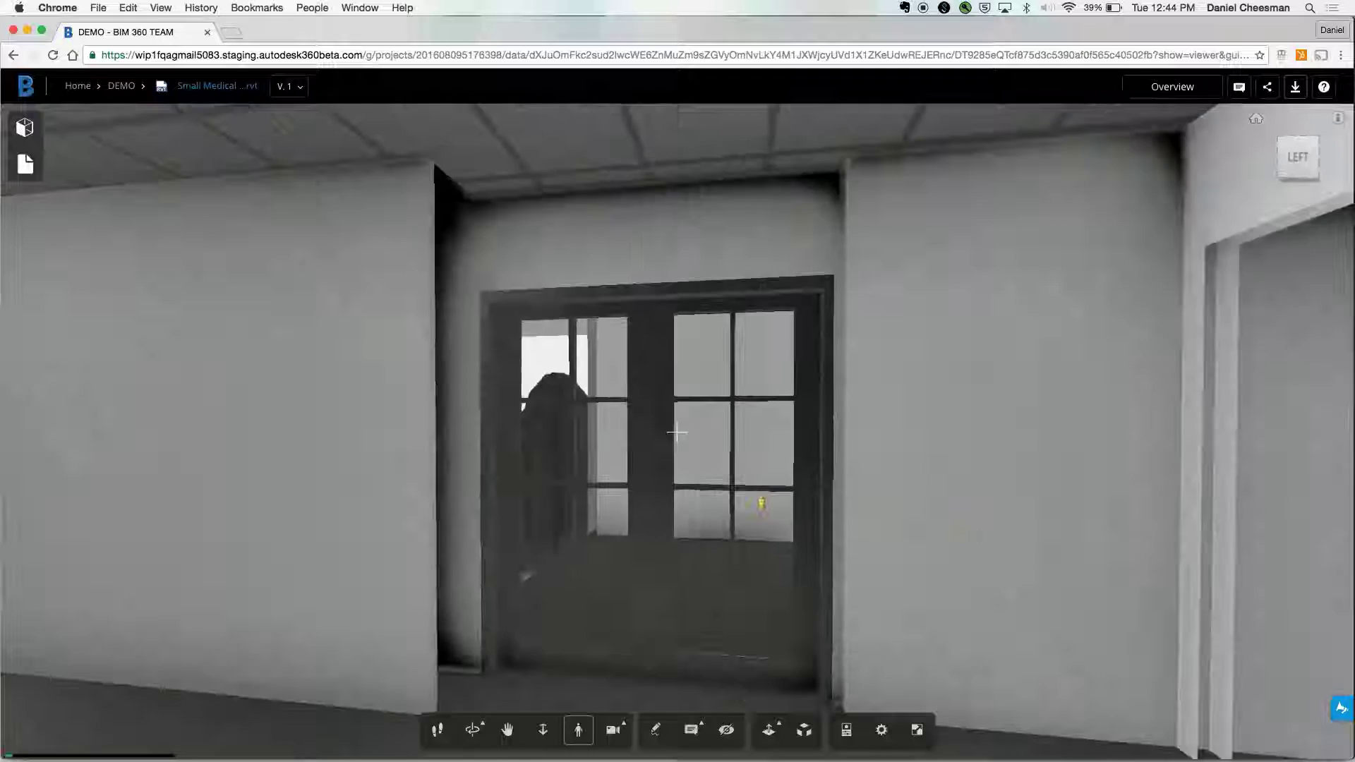
pyautogui.press('w')
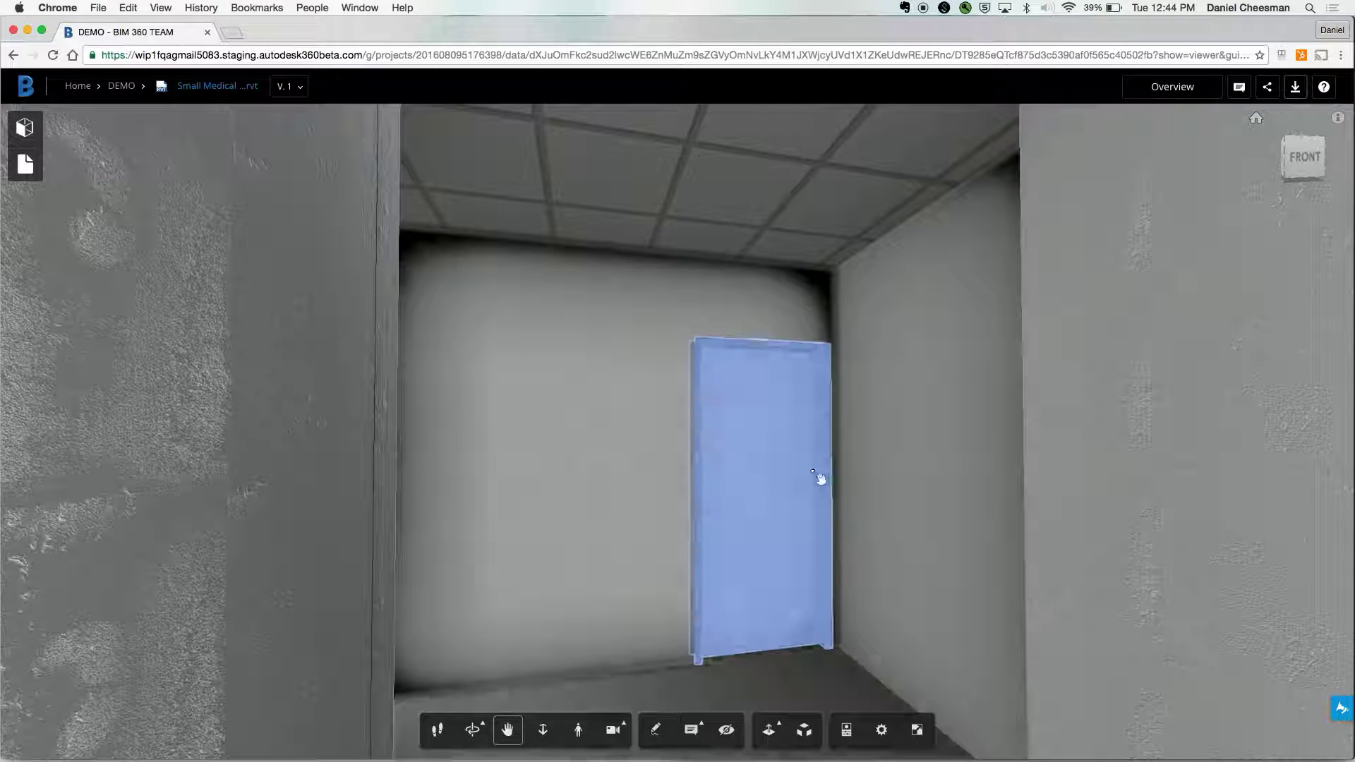
# - Isolate the wooden door and display its properties
pyautogui.rightClick(820, 475)
pyautogui.click(837, 477)
pyautogui.click(789, 481)
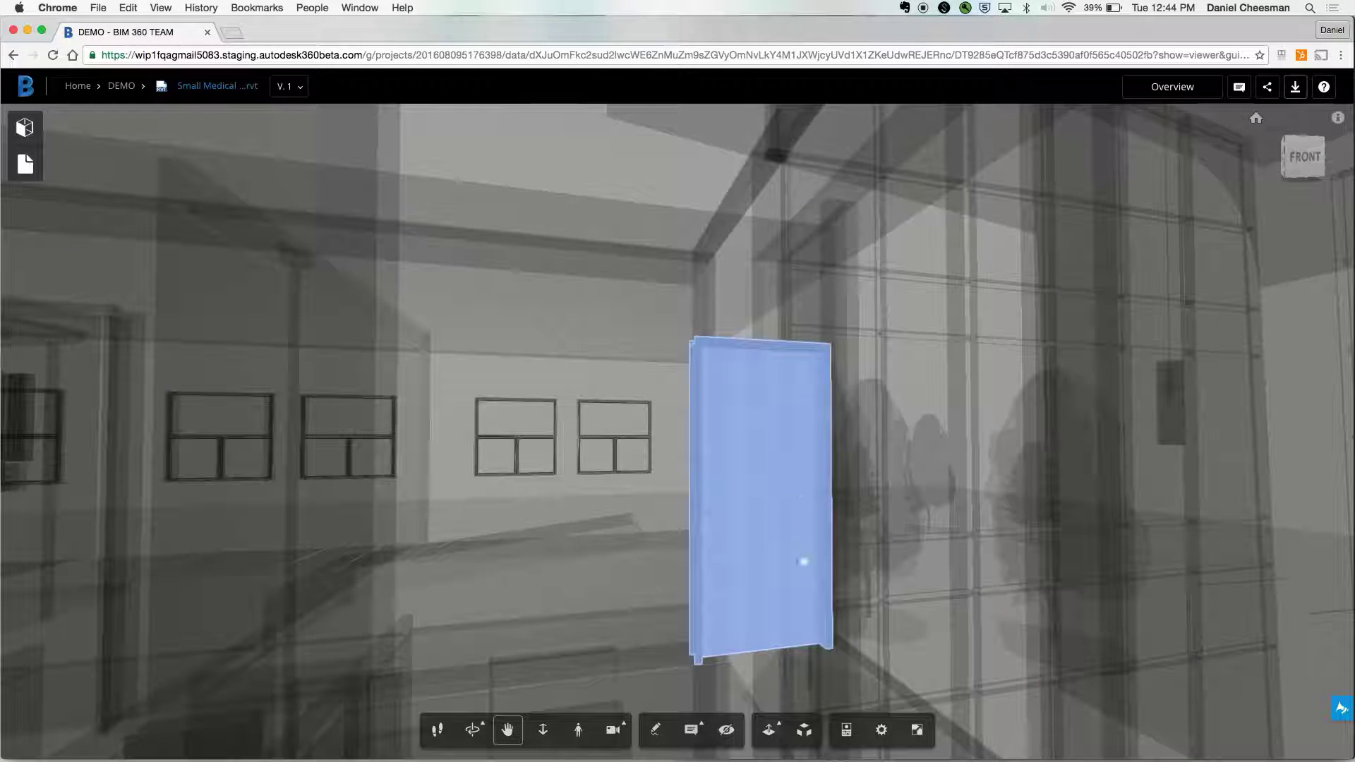
pyautogui.click(845, 730)
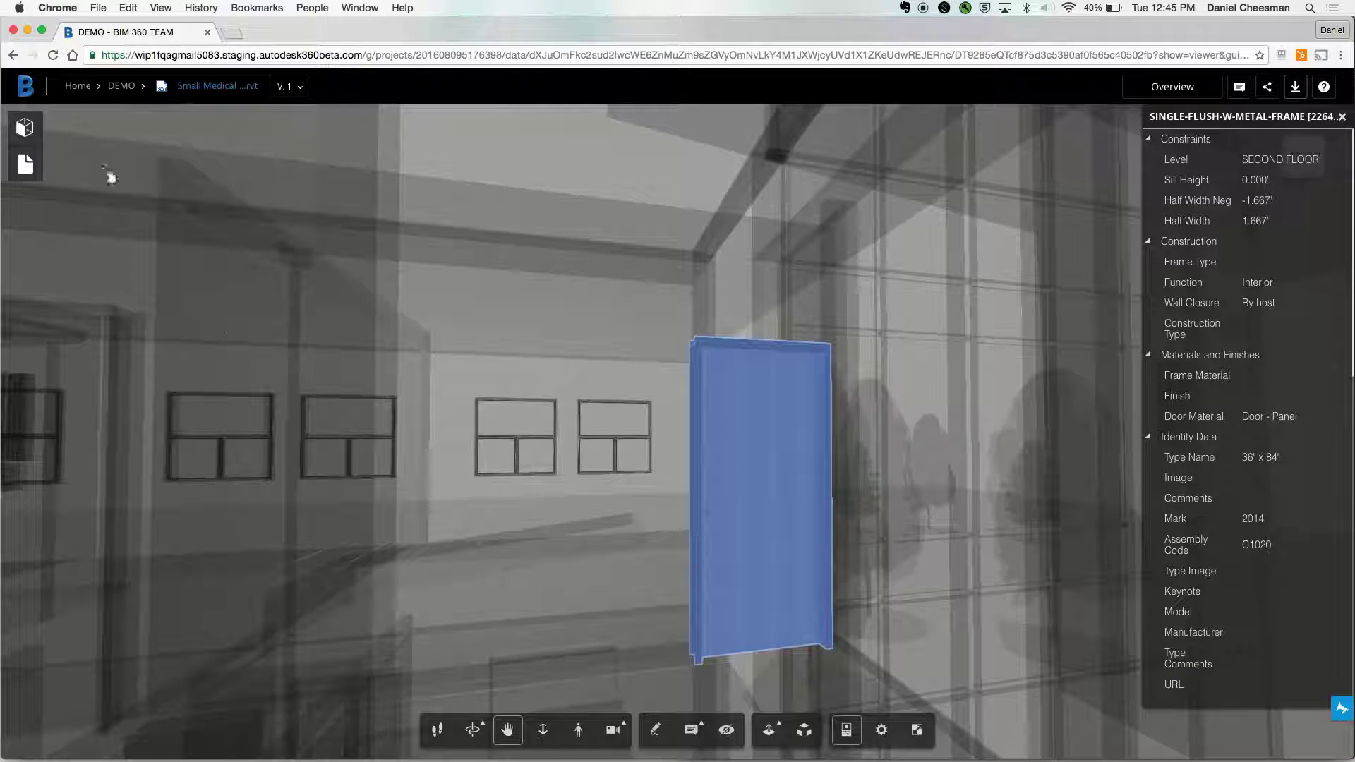
# - Isolate all Doors via the Model Browser, then return to the Home view
pyautogui.click(25, 127)
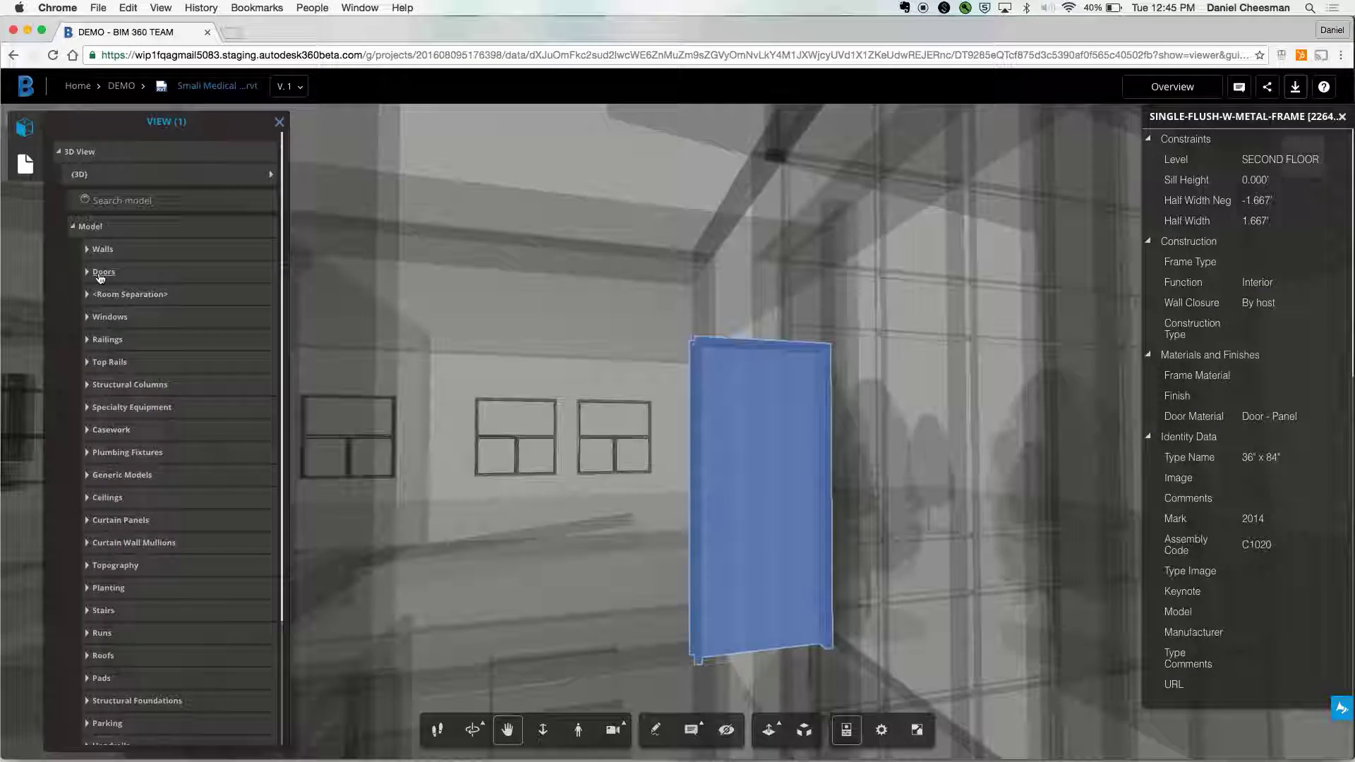
pyautogui.click(102, 272)
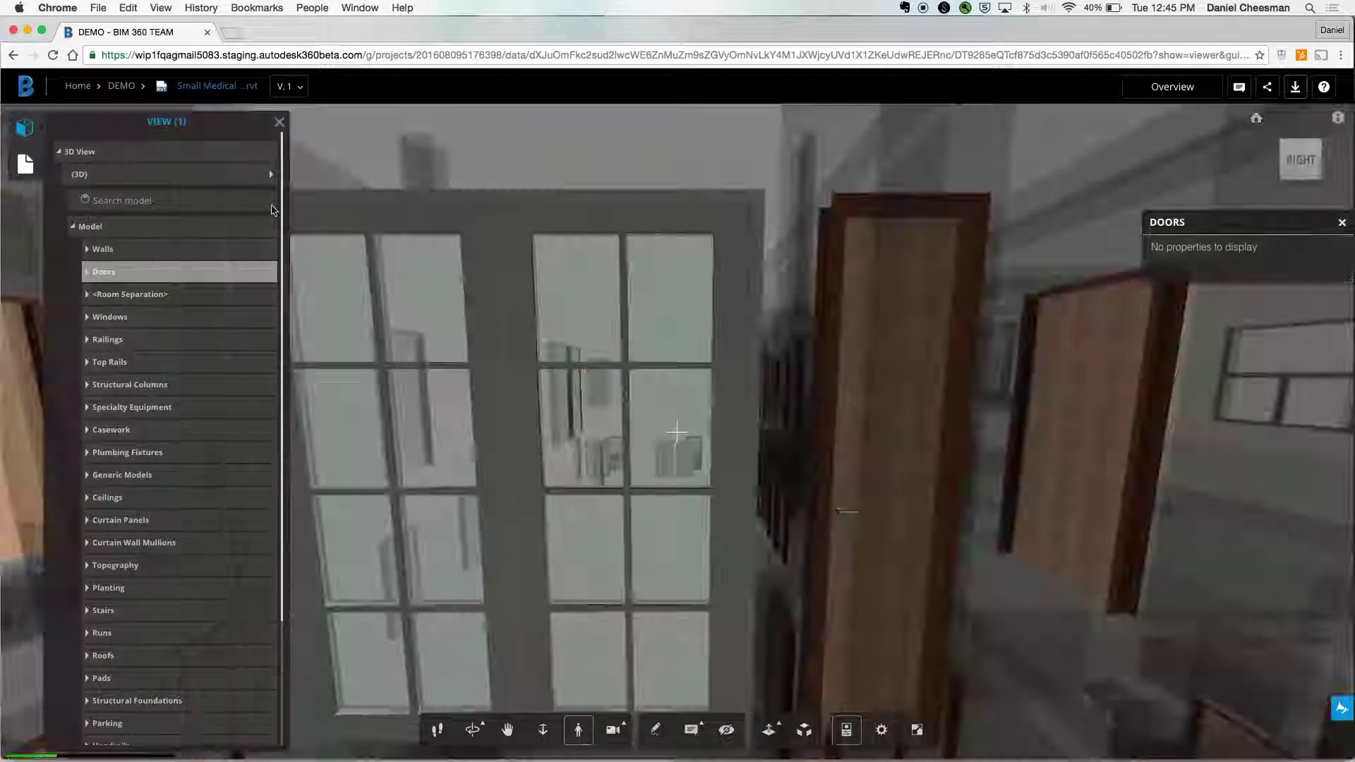
pyautogui.click(279, 122)
pyautogui.click(1256, 117)
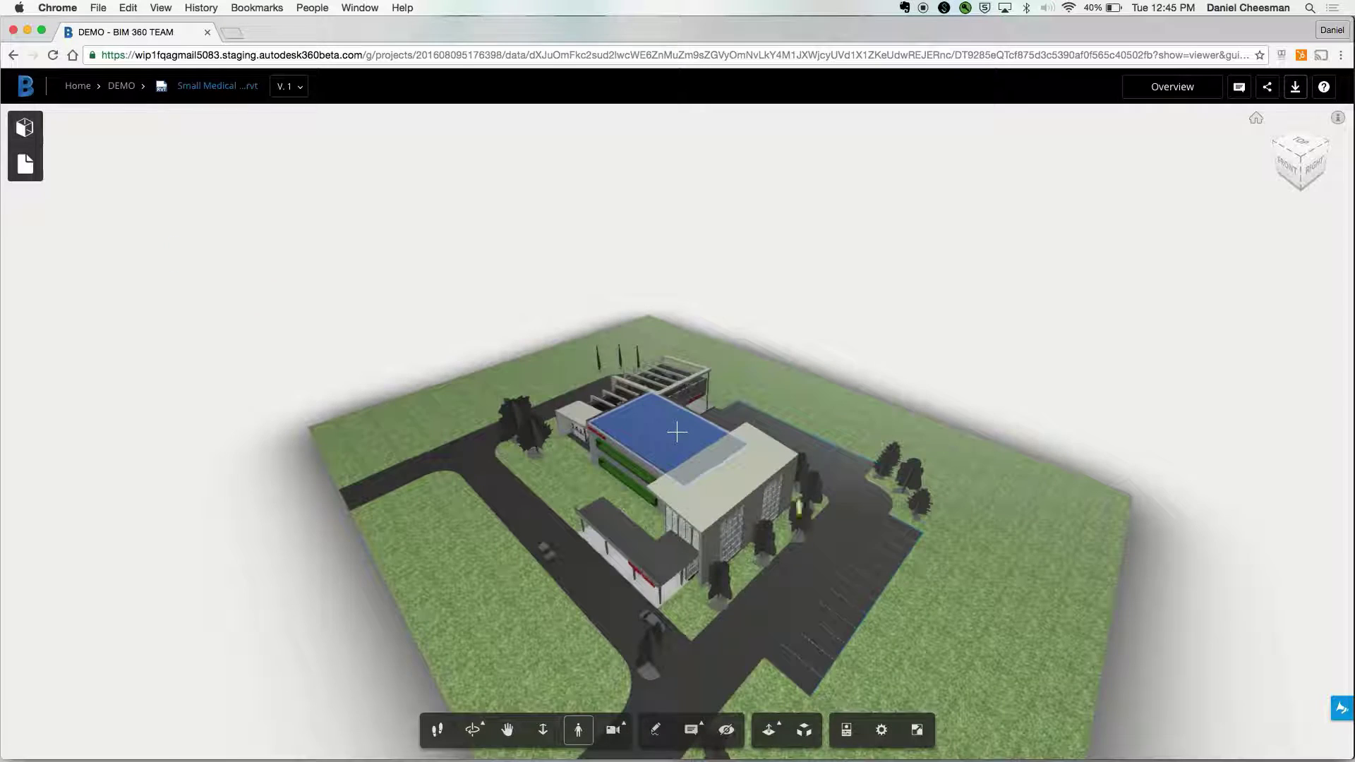
# - Box the entrance in a markup noted 'Can we change the name of the hospital??' and save it
pyautogui.click(655, 730)
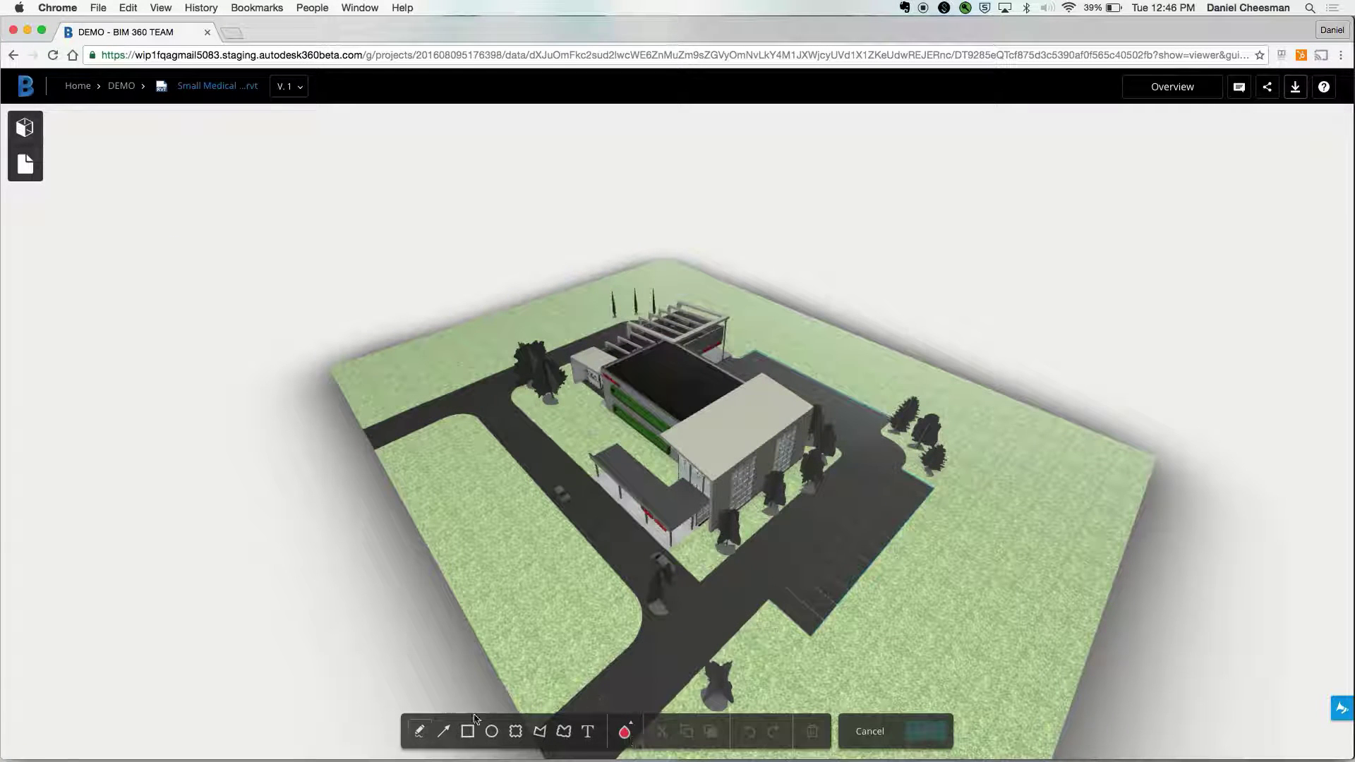
pyautogui.moveTo(542, 416); pyautogui.dragTo(774, 570)
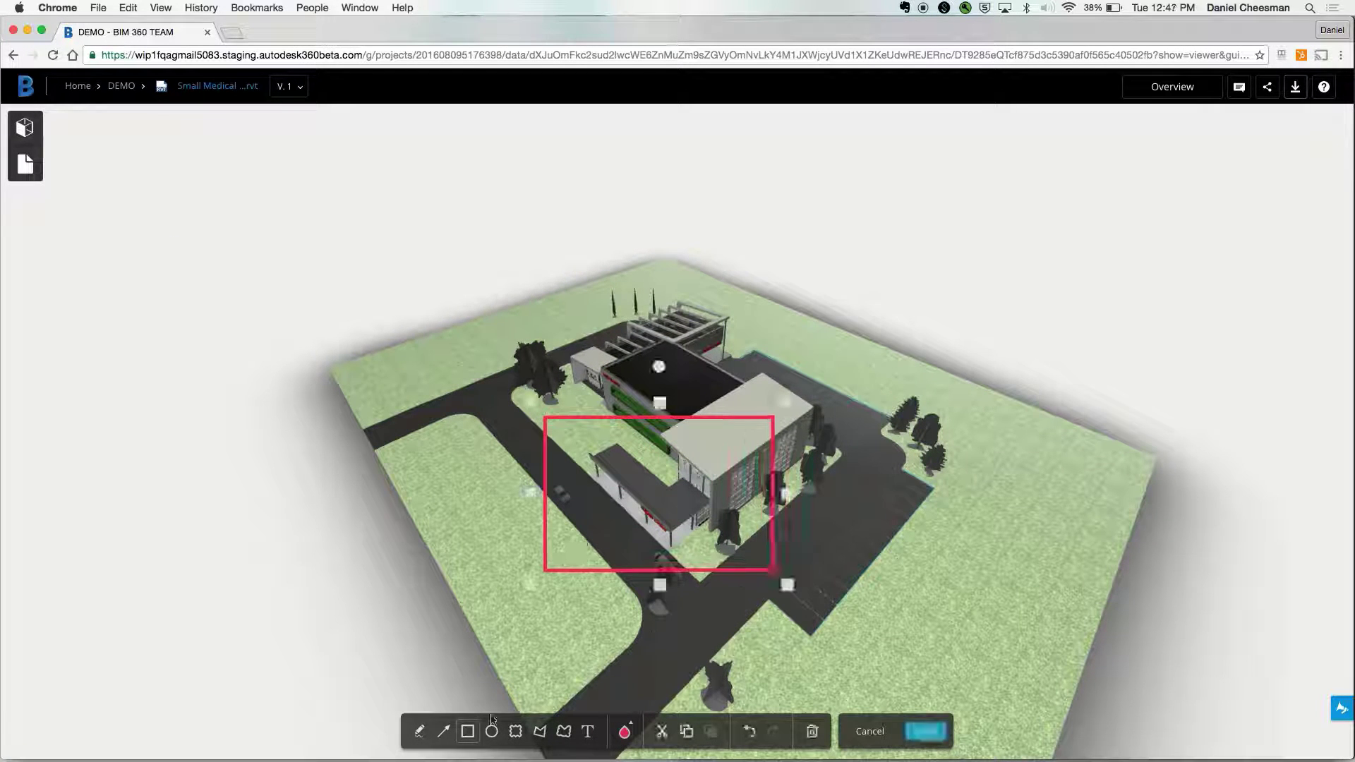
pyautogui.click(419, 732)
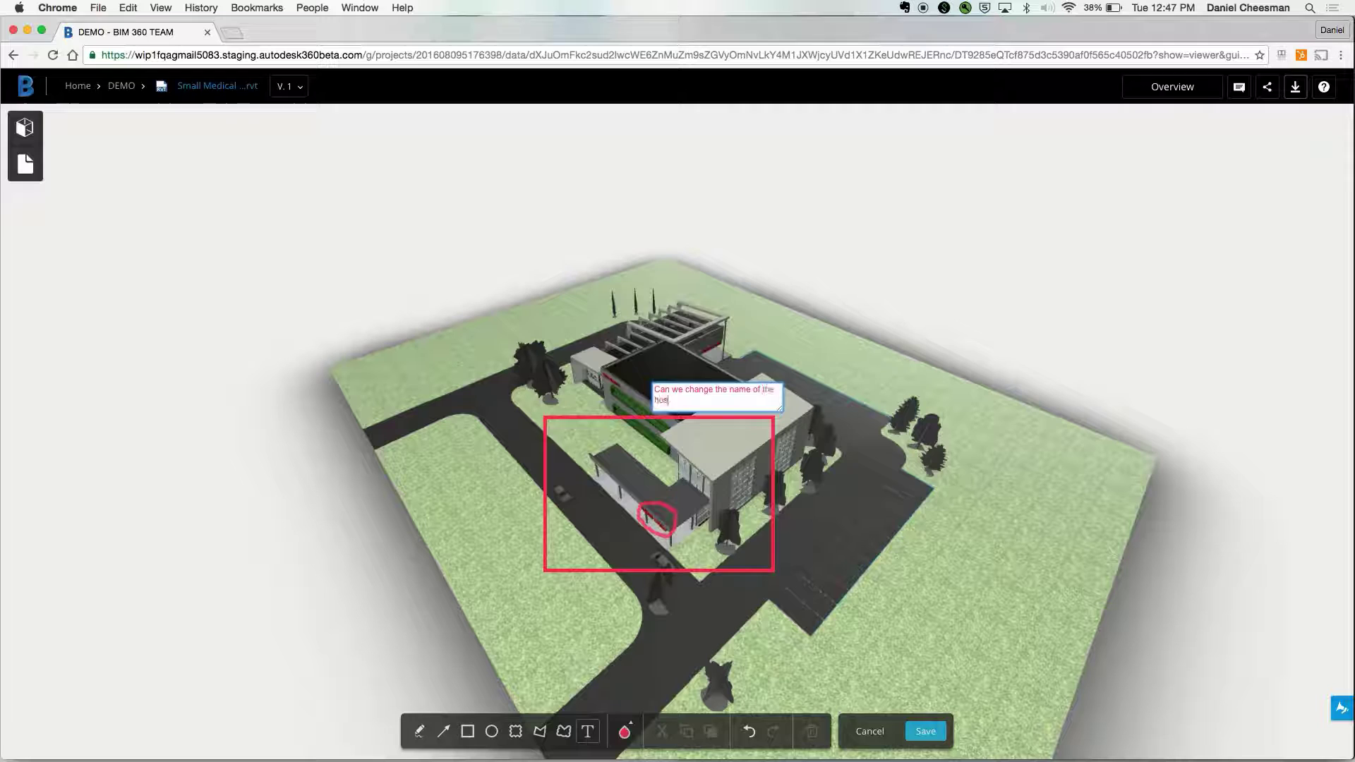
pyautogui.write('?')
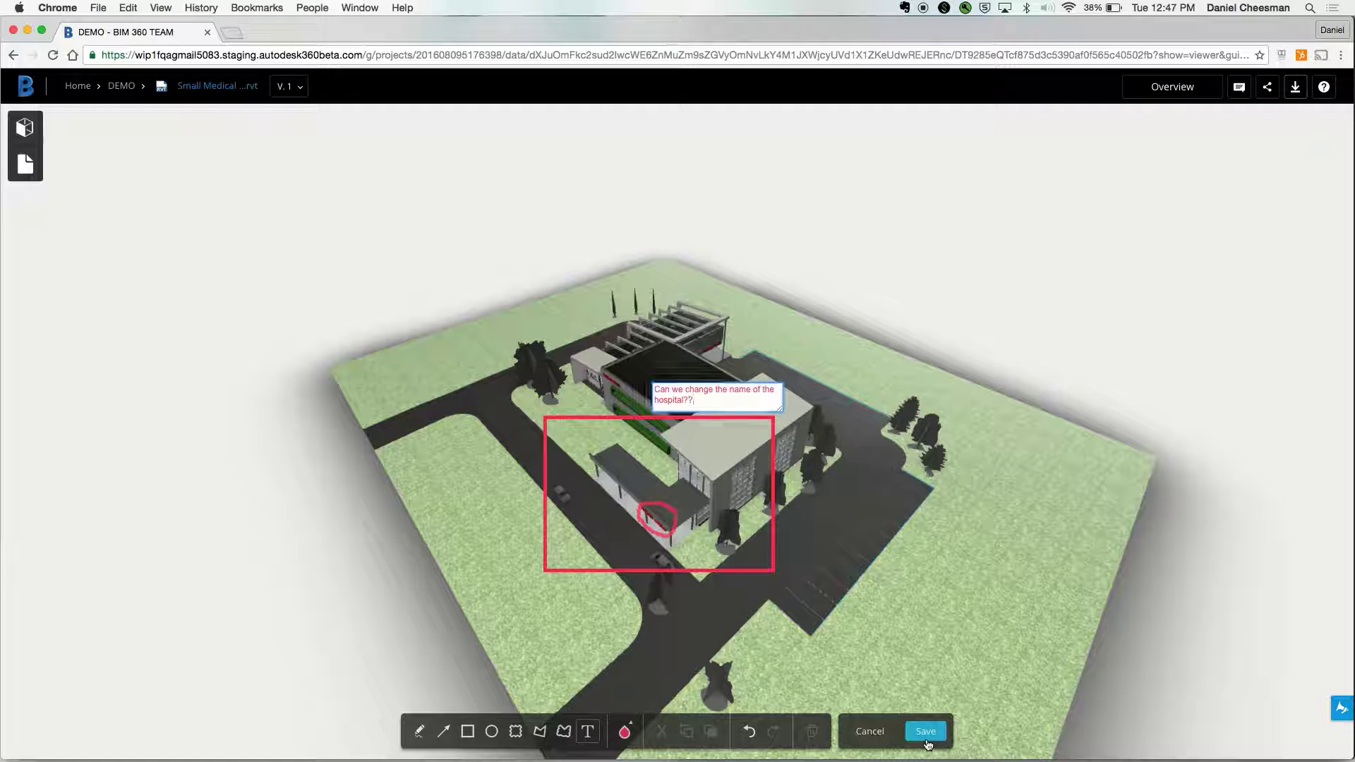
pyautogui.click(924, 731)
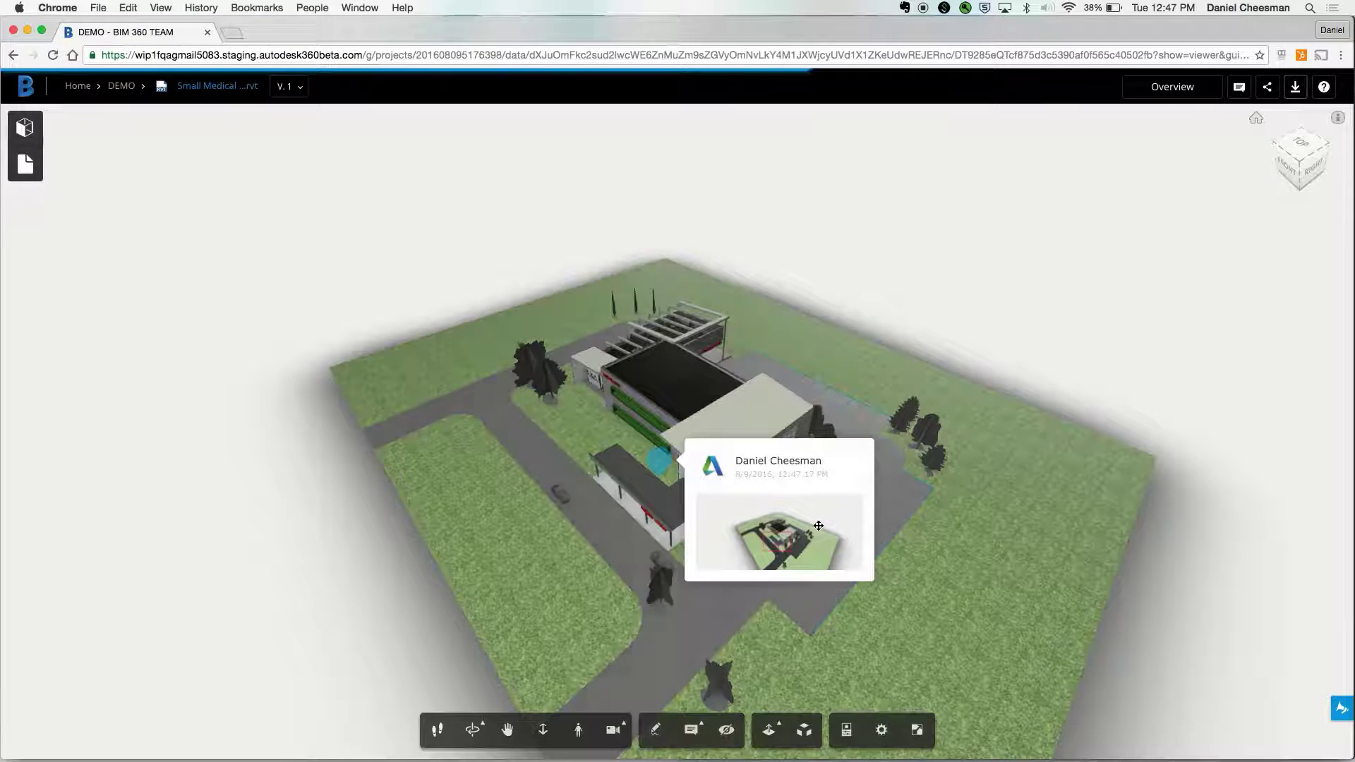
# - Read comment 2 about sending the field guys from its front view, then list the 15 sheets
pyautogui.click(719, 534)
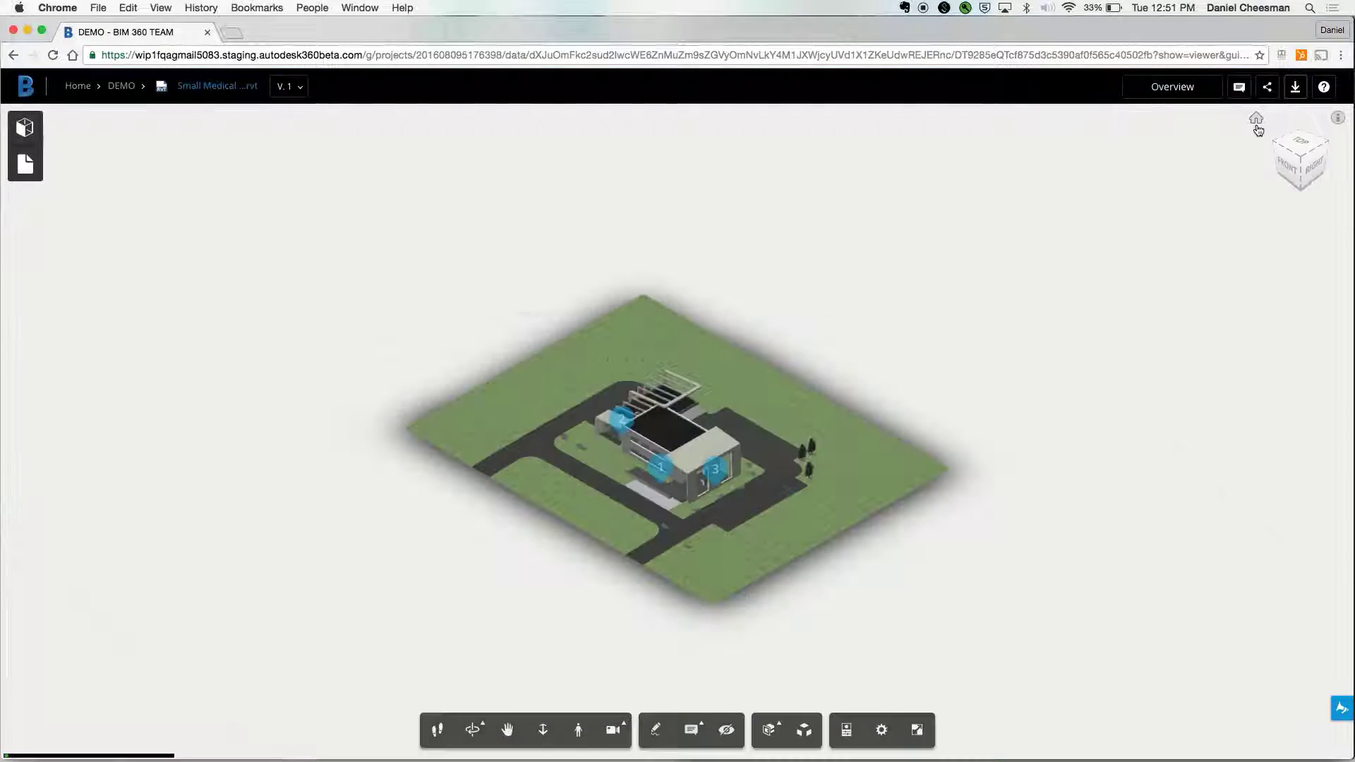
pyautogui.click(622, 419)
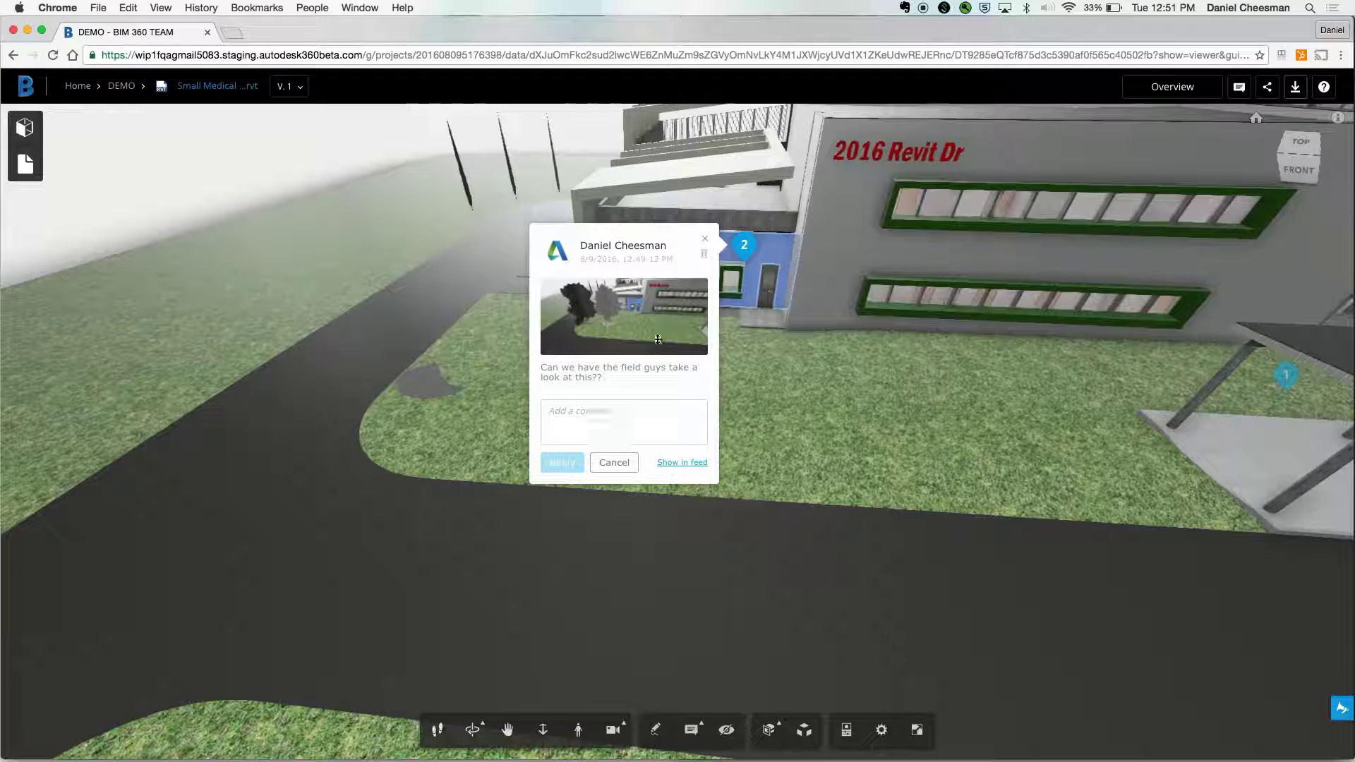
pyautogui.click(707, 243)
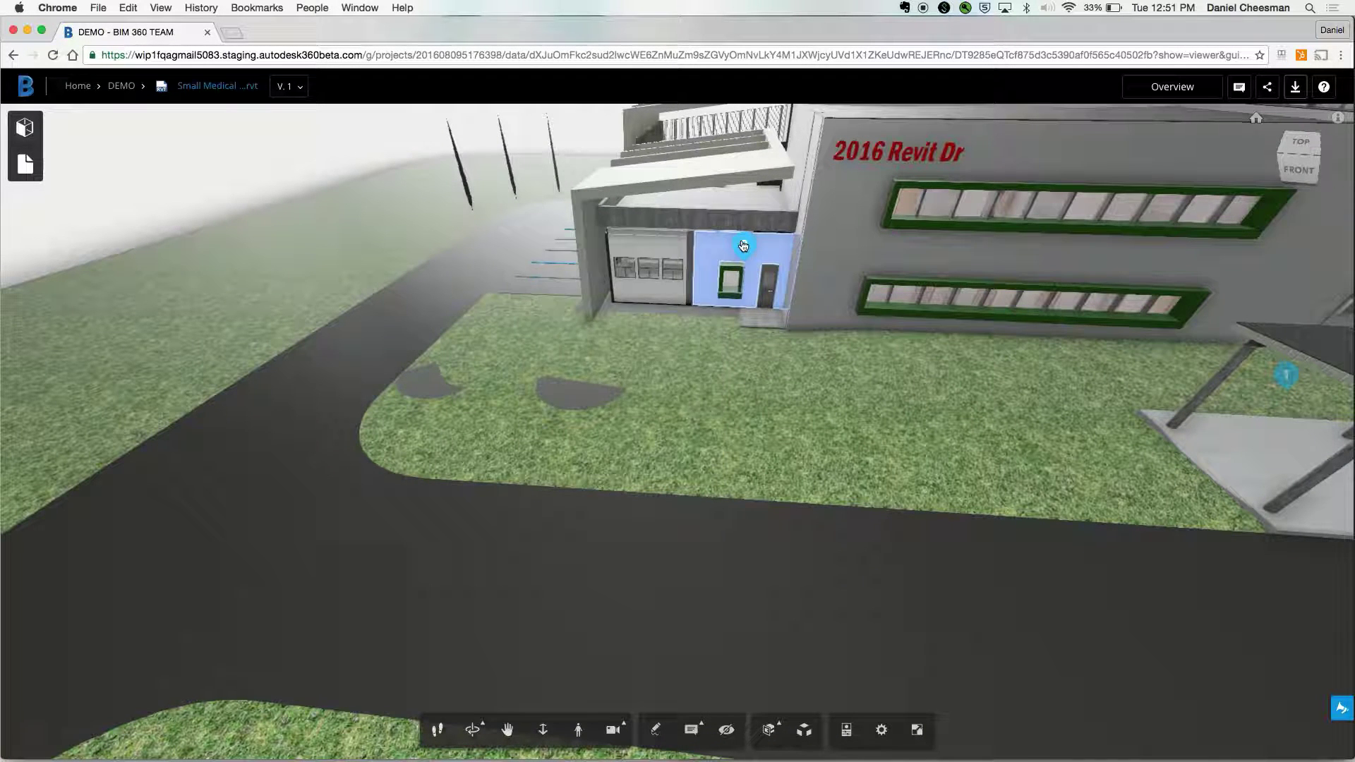
pyautogui.click(744, 246)
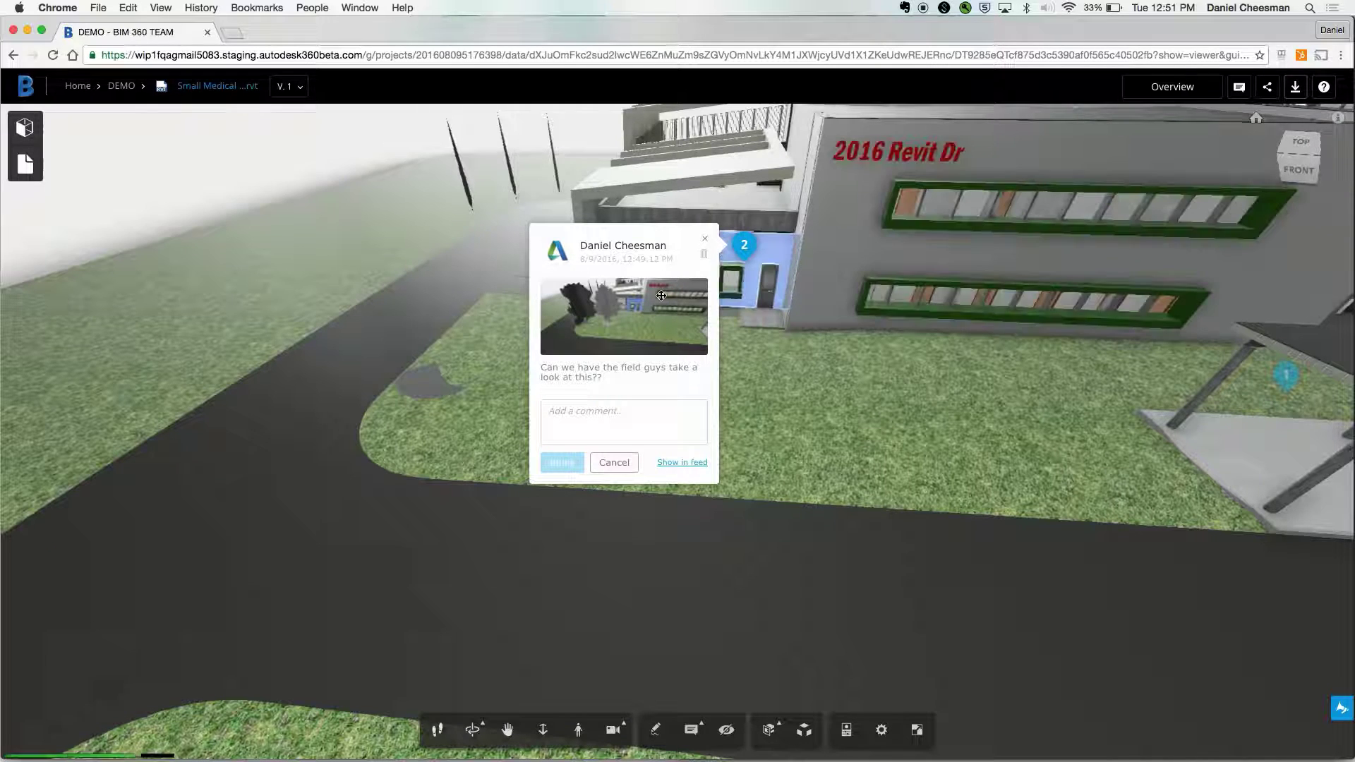
pyautogui.click(707, 243)
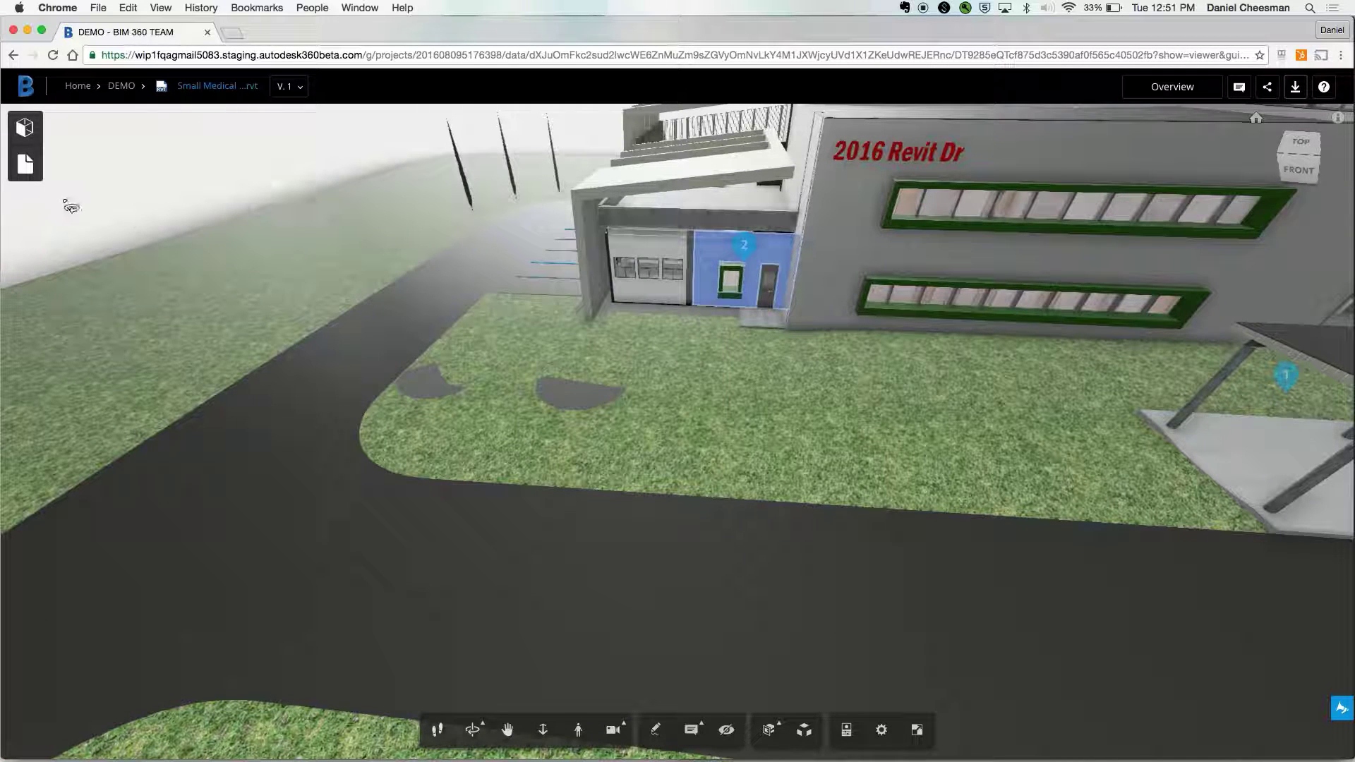
pyautogui.click(28, 169)
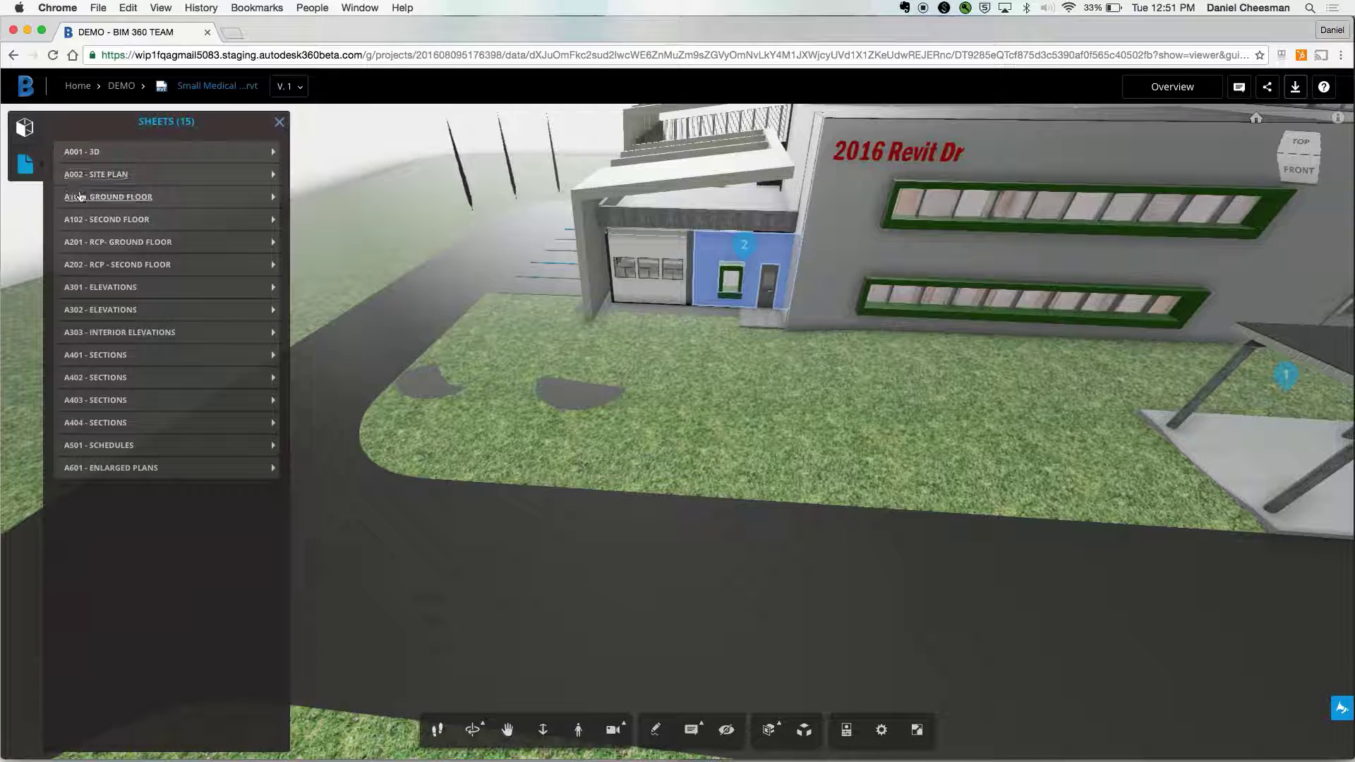
# - Open the A101 GROUND FLOOR sheet, zoom in and measure the top wall of Exam 1-2
pyautogui.click(88, 198)
pyautogui.click(280, 124)
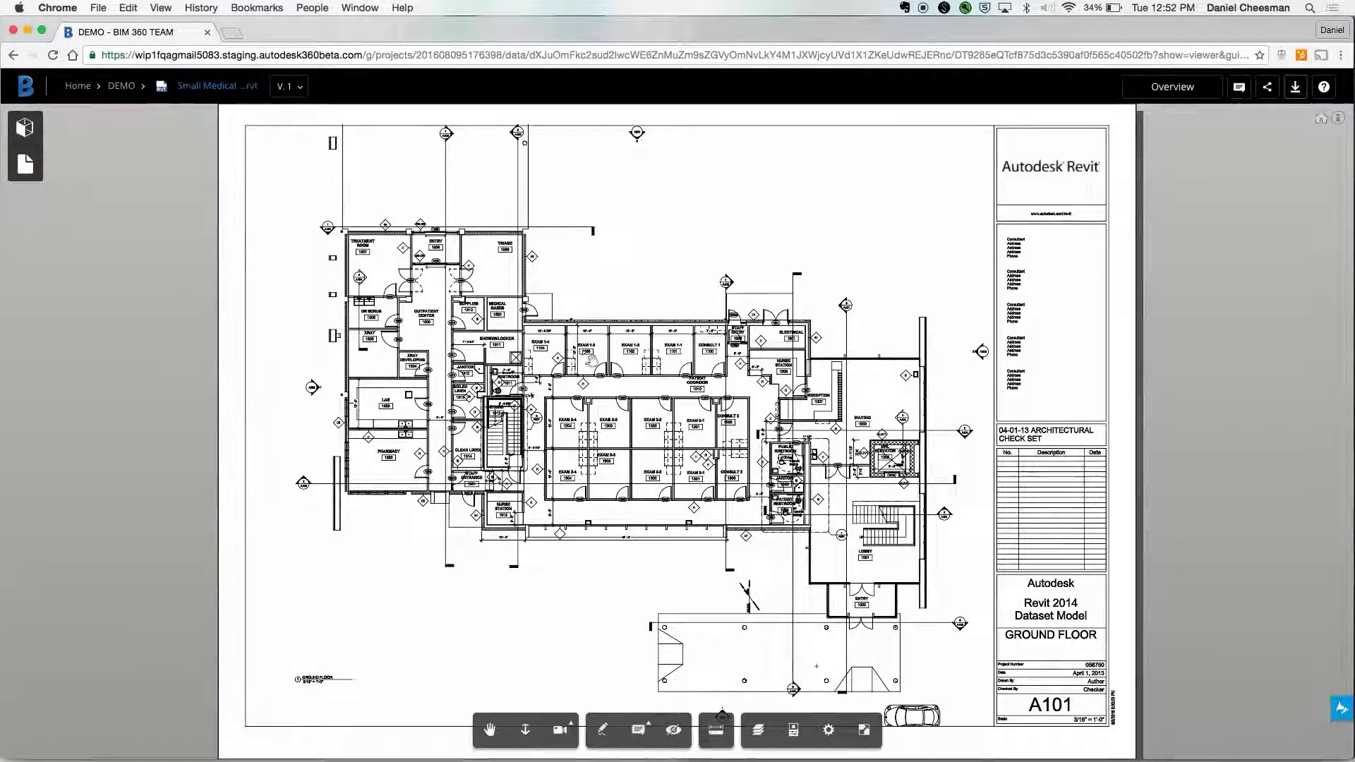
pyautogui.scroll(6, 614, 424)
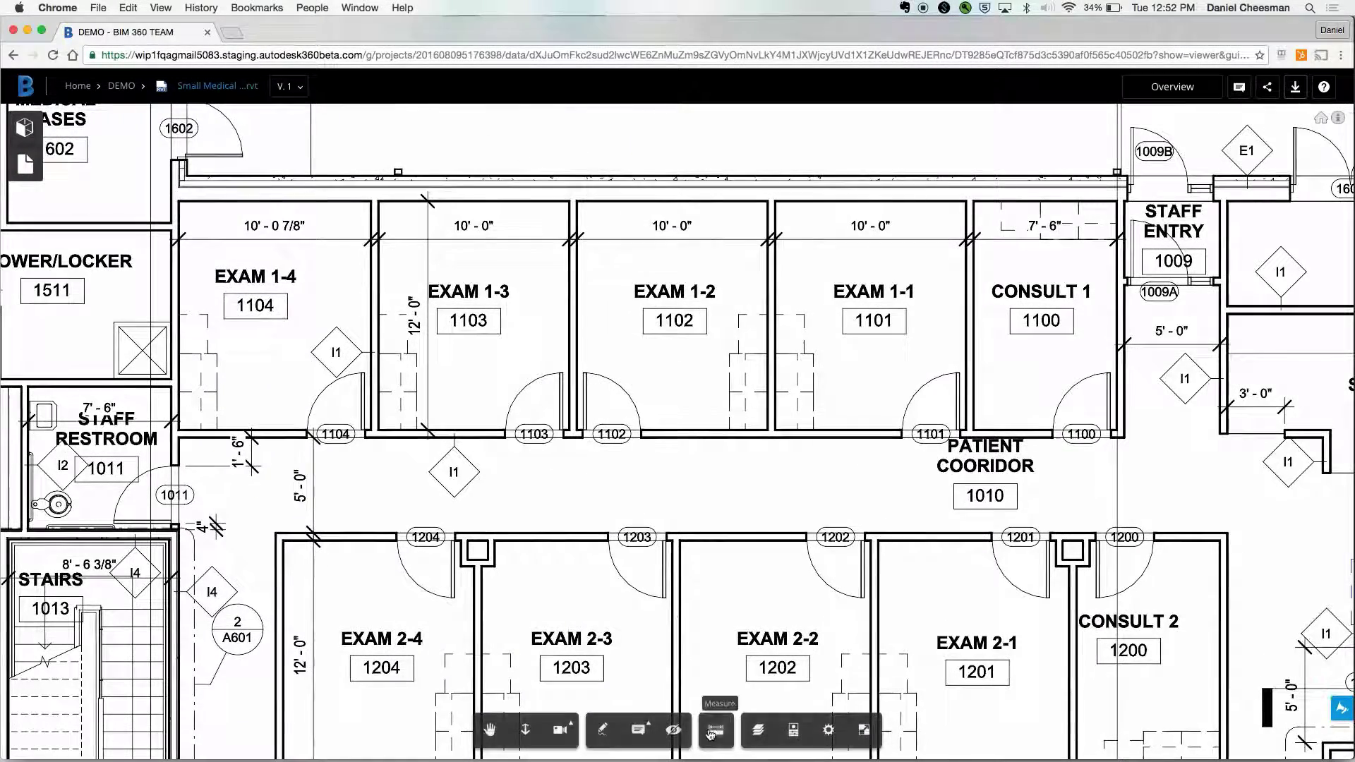
pyautogui.click(716, 729)
pyautogui.click(579, 203)
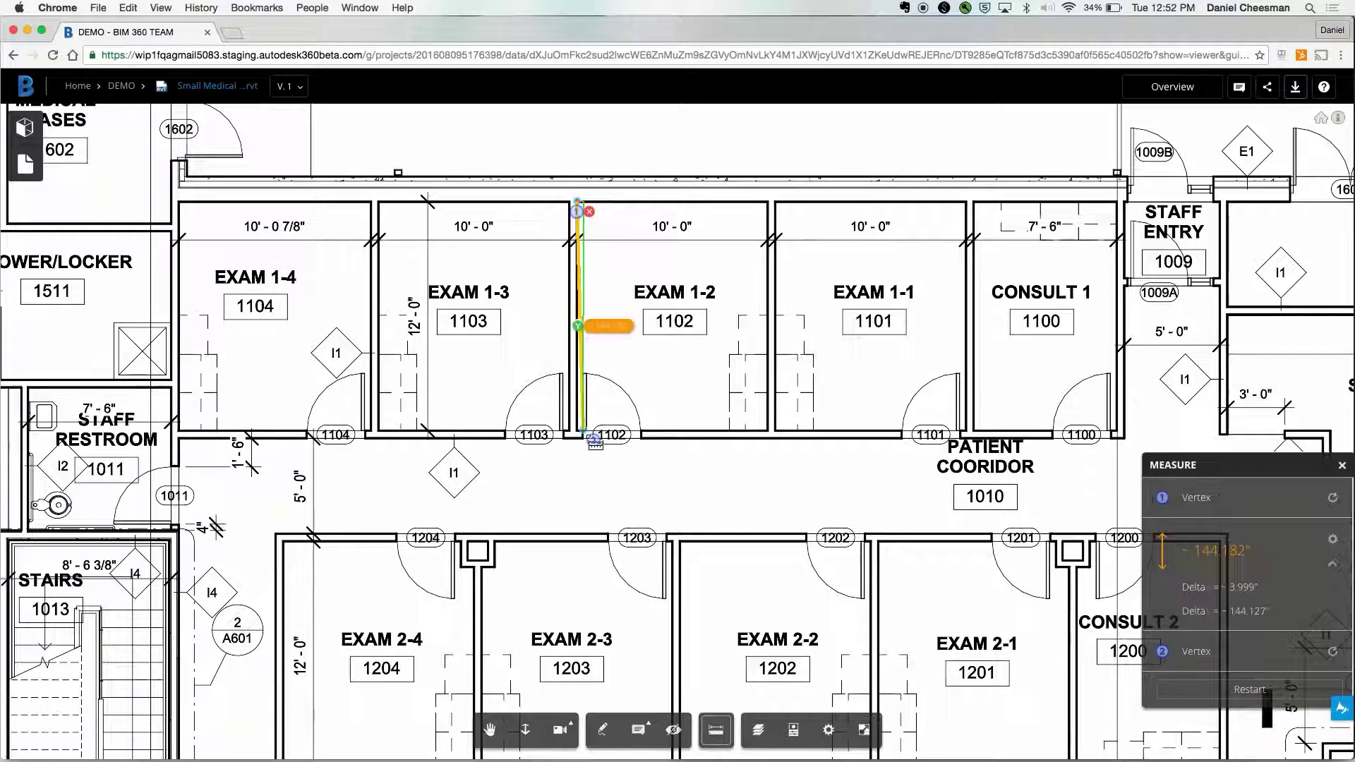
pyautogui.click(629, 216)
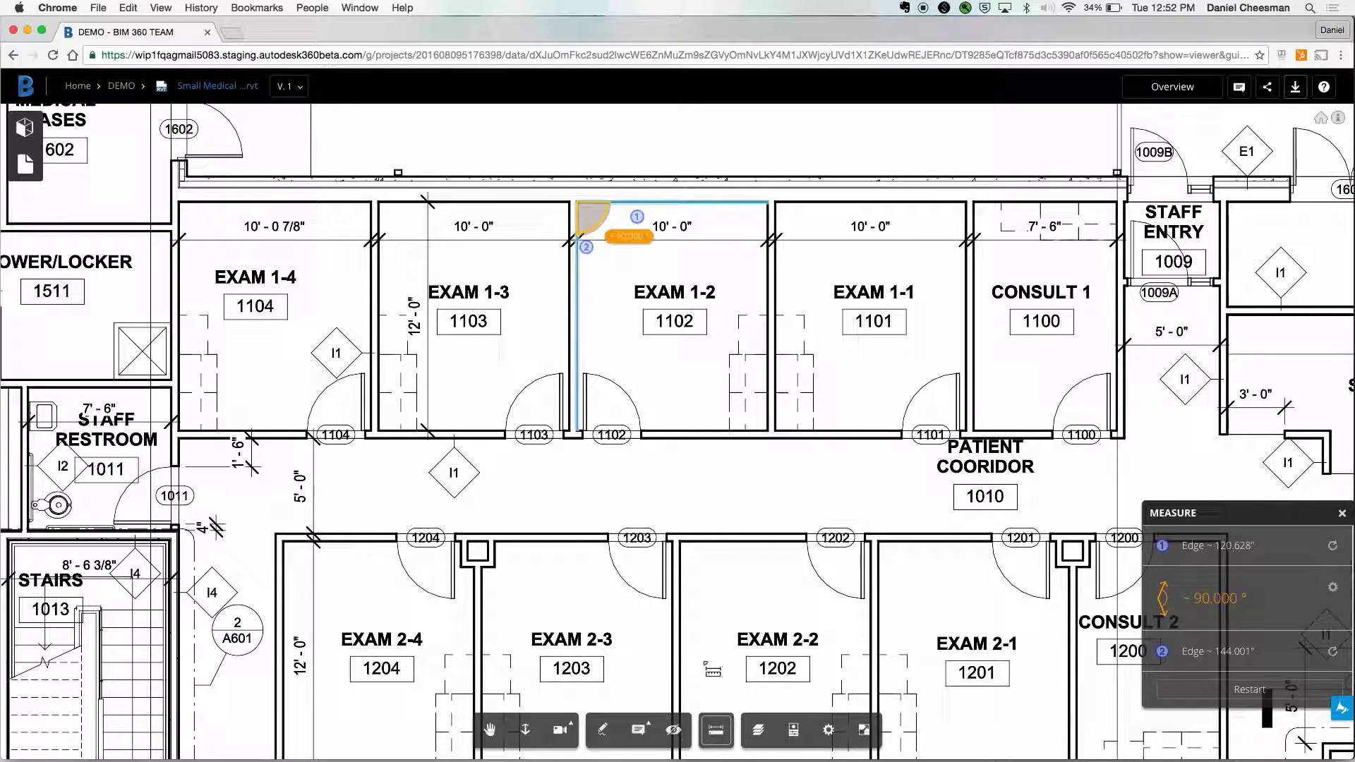
# - Check the drawing layers list, then zoom back out on the A102 Second Floor sheet
pyautogui.click(759, 730)
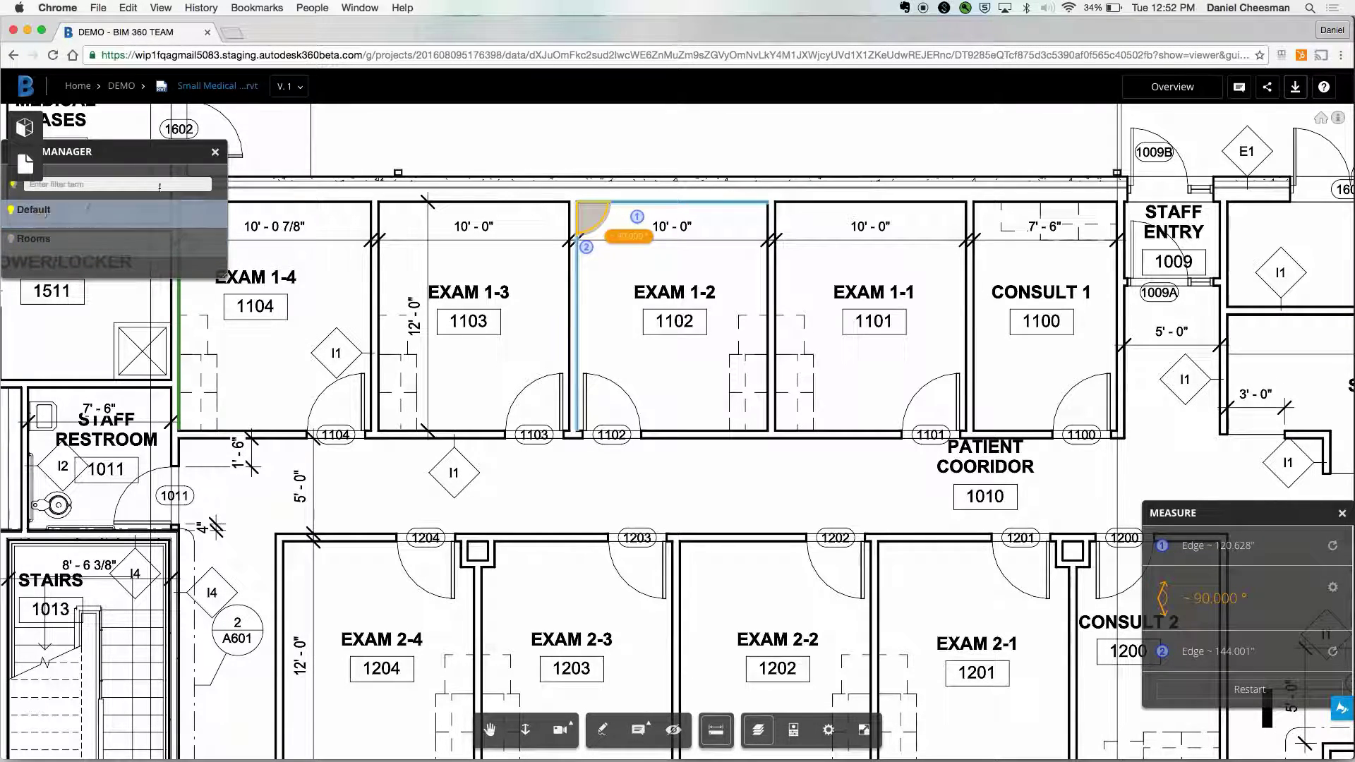
pyautogui.click(215, 152)
pyautogui.scroll(-8, 599, 530)
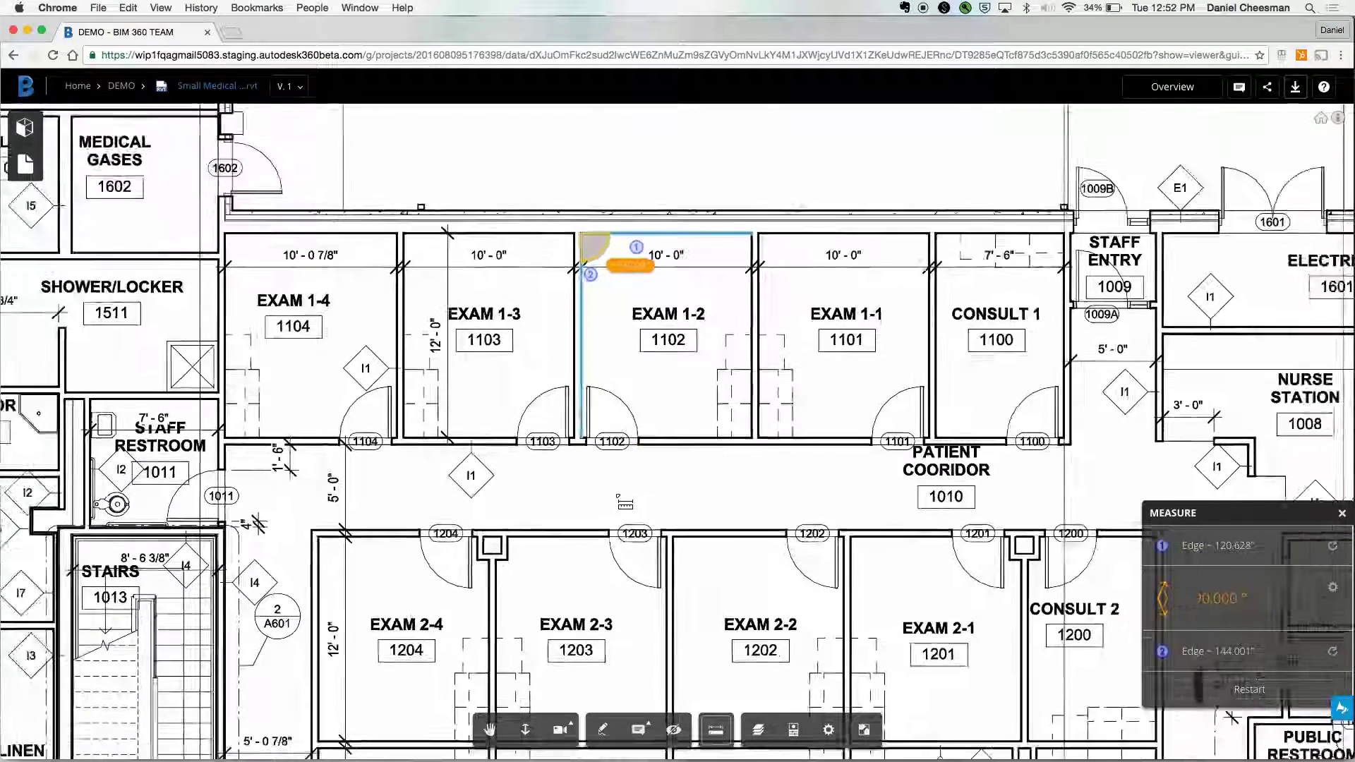
pyautogui.scroll(-3, 771, 526)
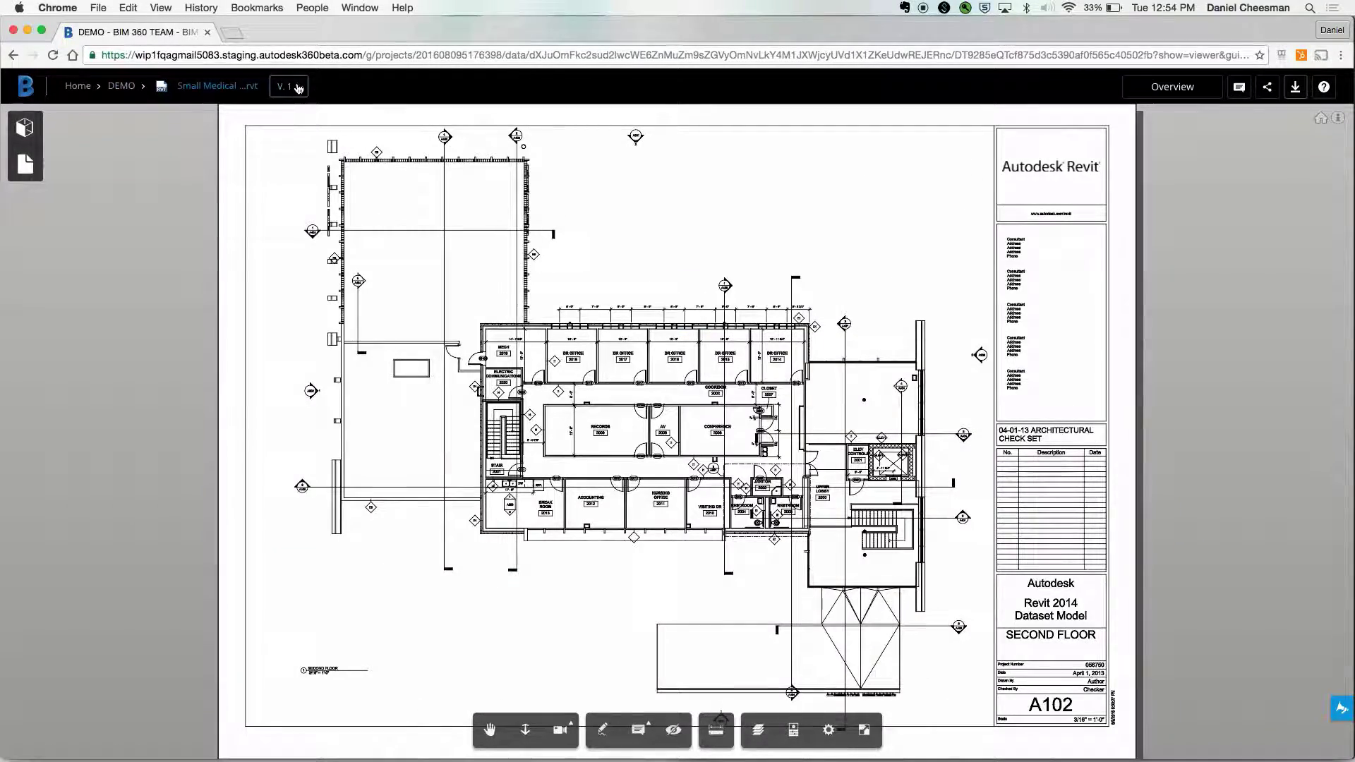
# - View the V.1 version history, close it, and return to the DEMO project's files
pyautogui.click(289, 86)
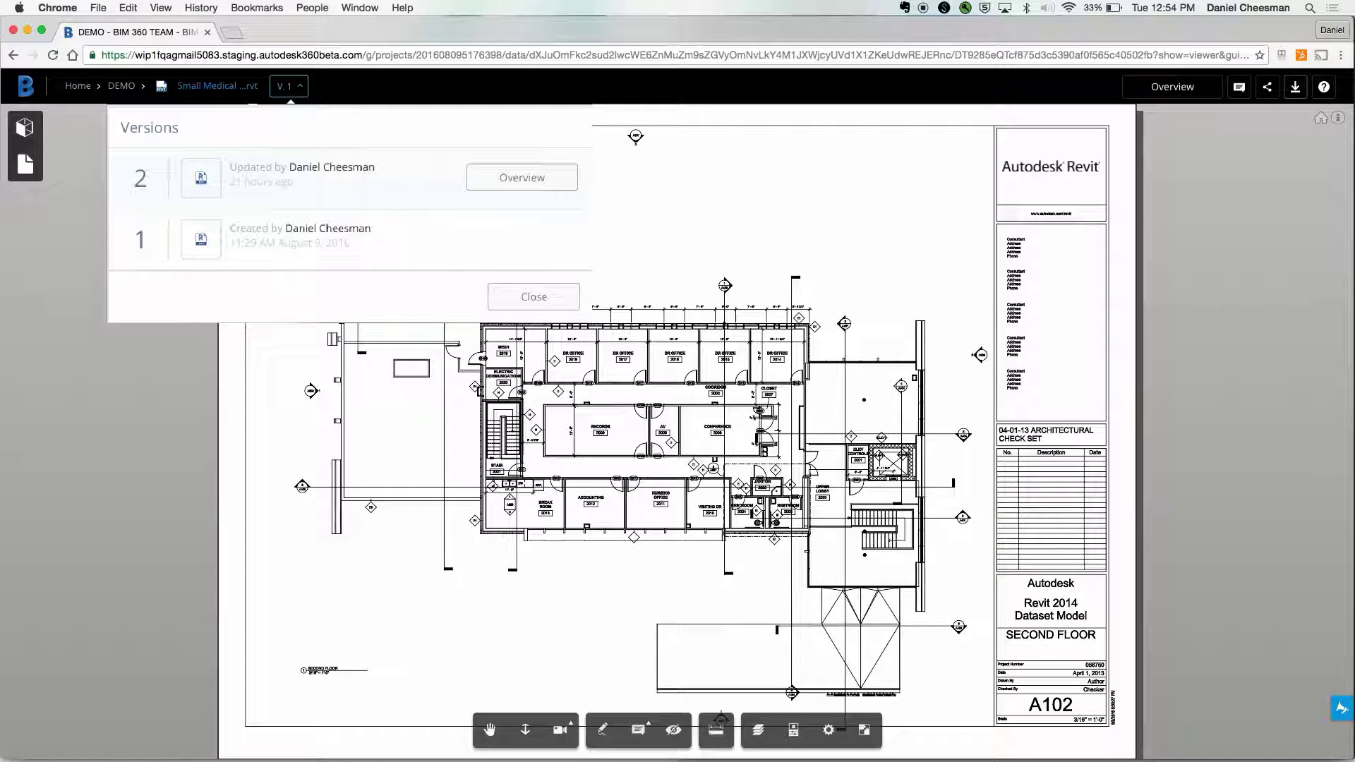
pyautogui.click(302, 94)
pyautogui.click(135, 92)
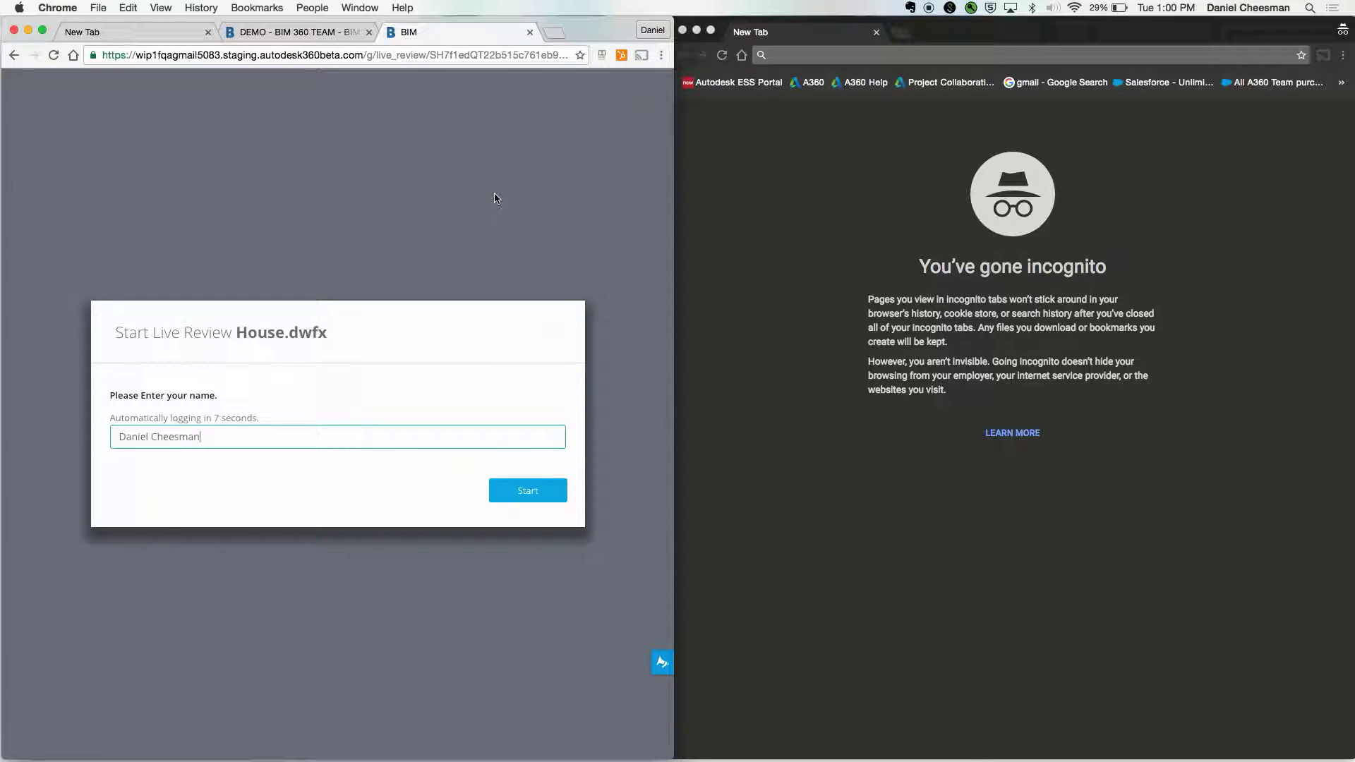
# - Start a live review of House.dwfx and copy its invite link
pyautogui.click(526, 492)
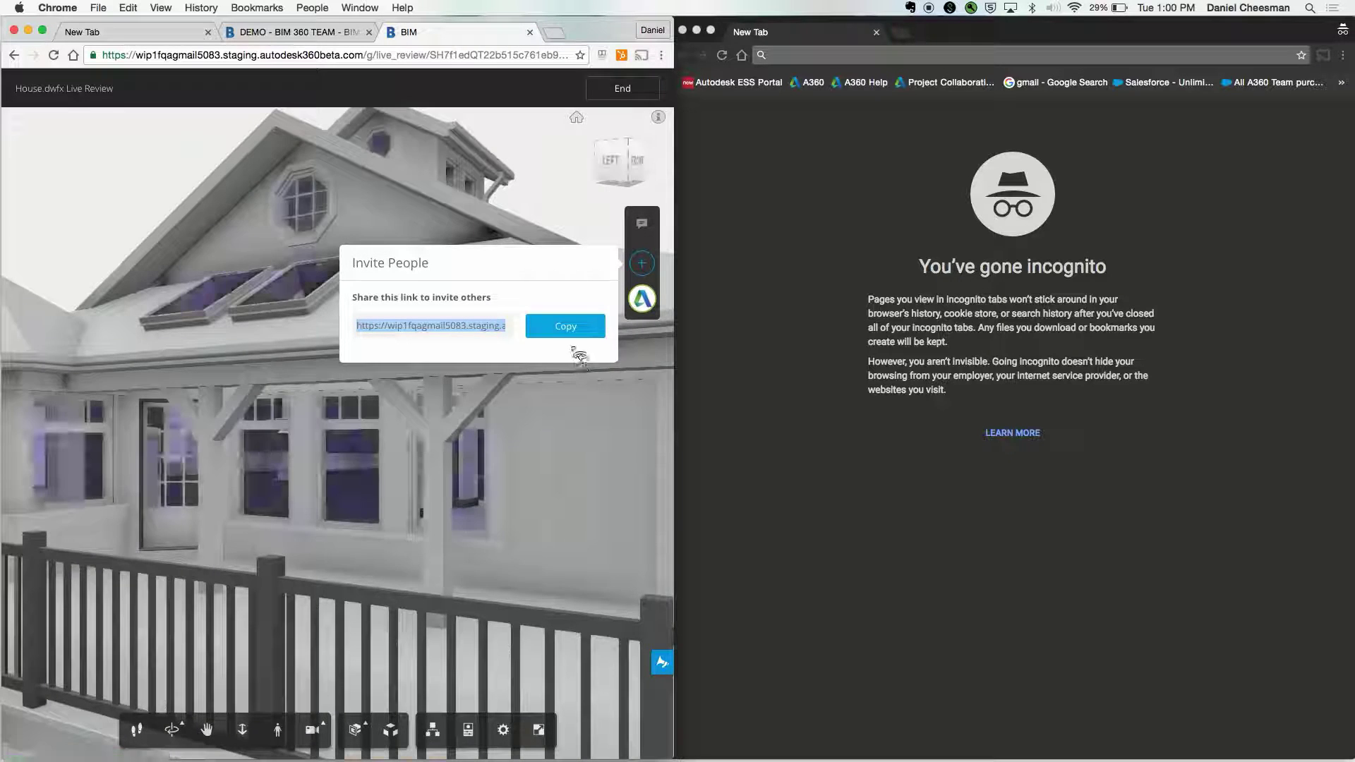
pyautogui.click(567, 329)
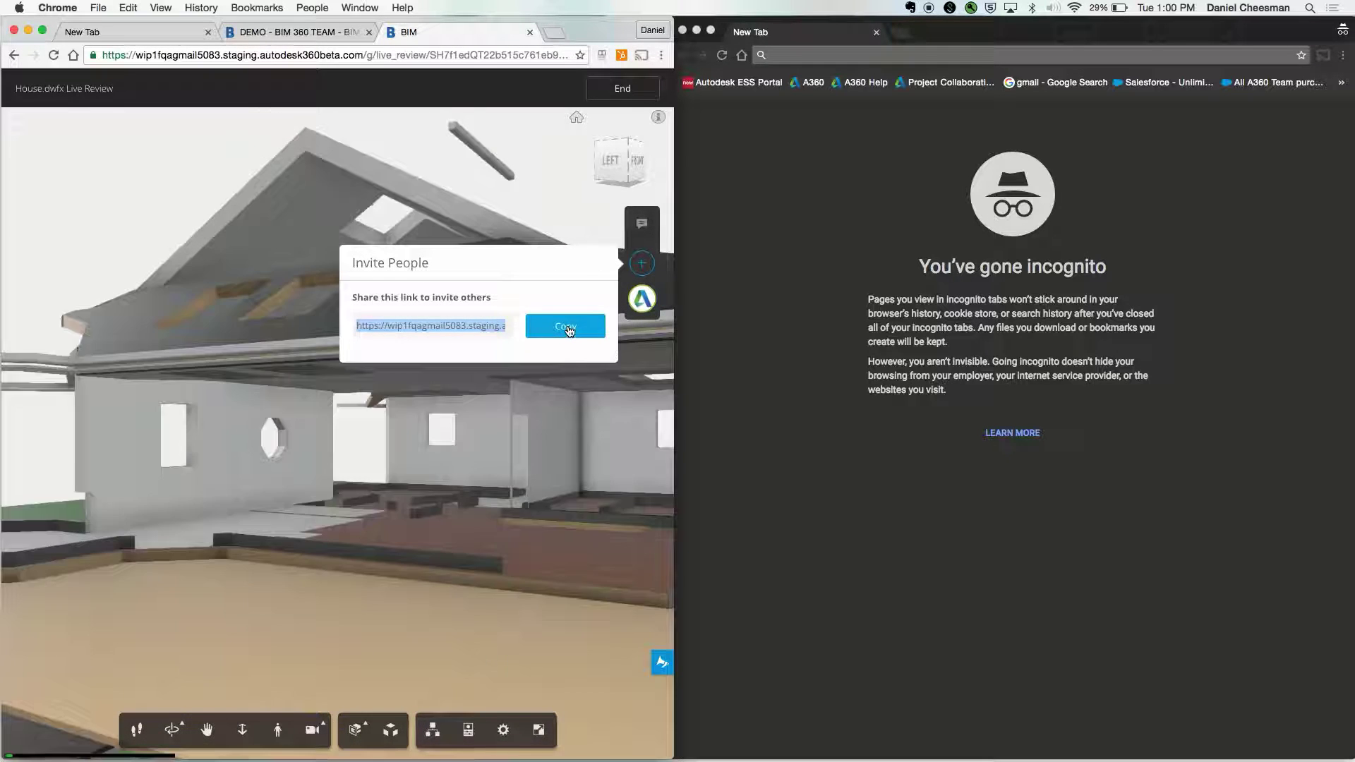
pyautogui.click(569, 329)
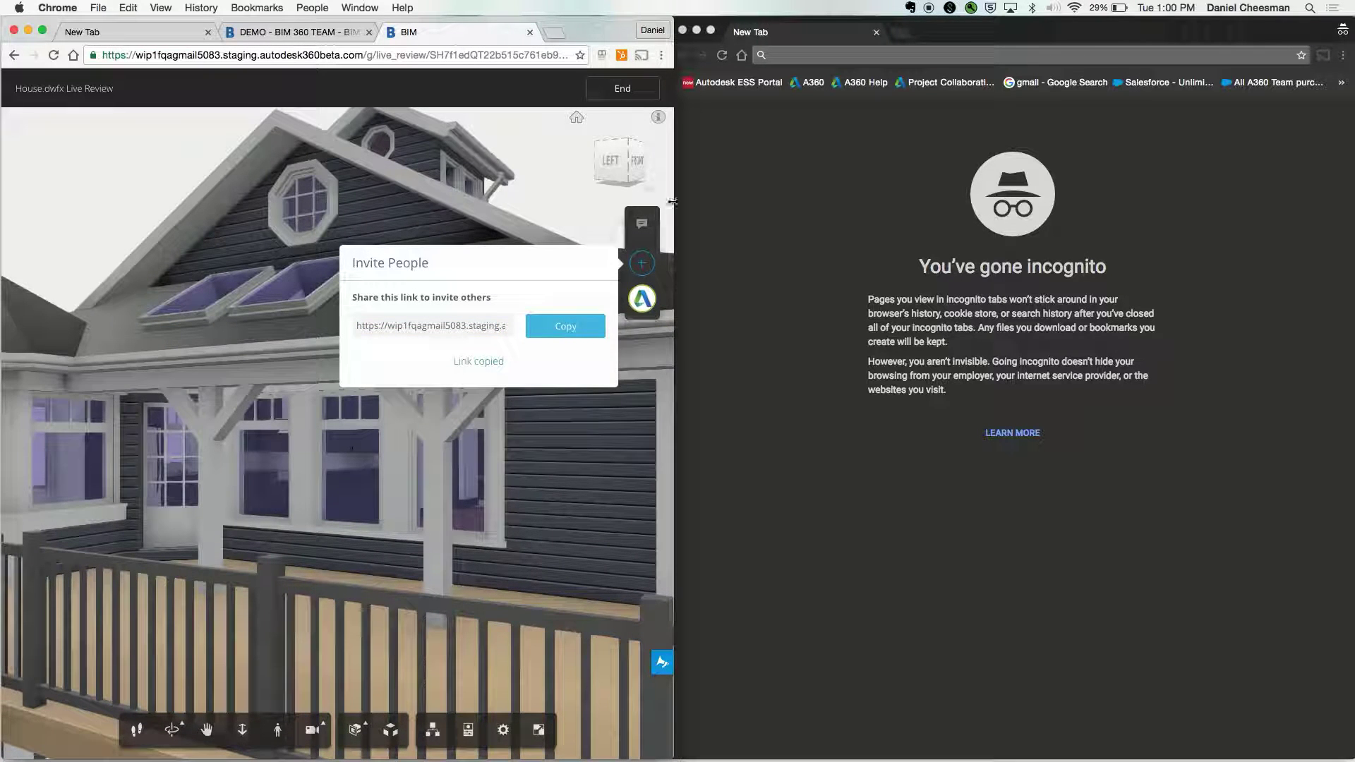
# - Load the invite link in the incognito window and enter User 2 as the guest name
pyautogui.click(897, 55)
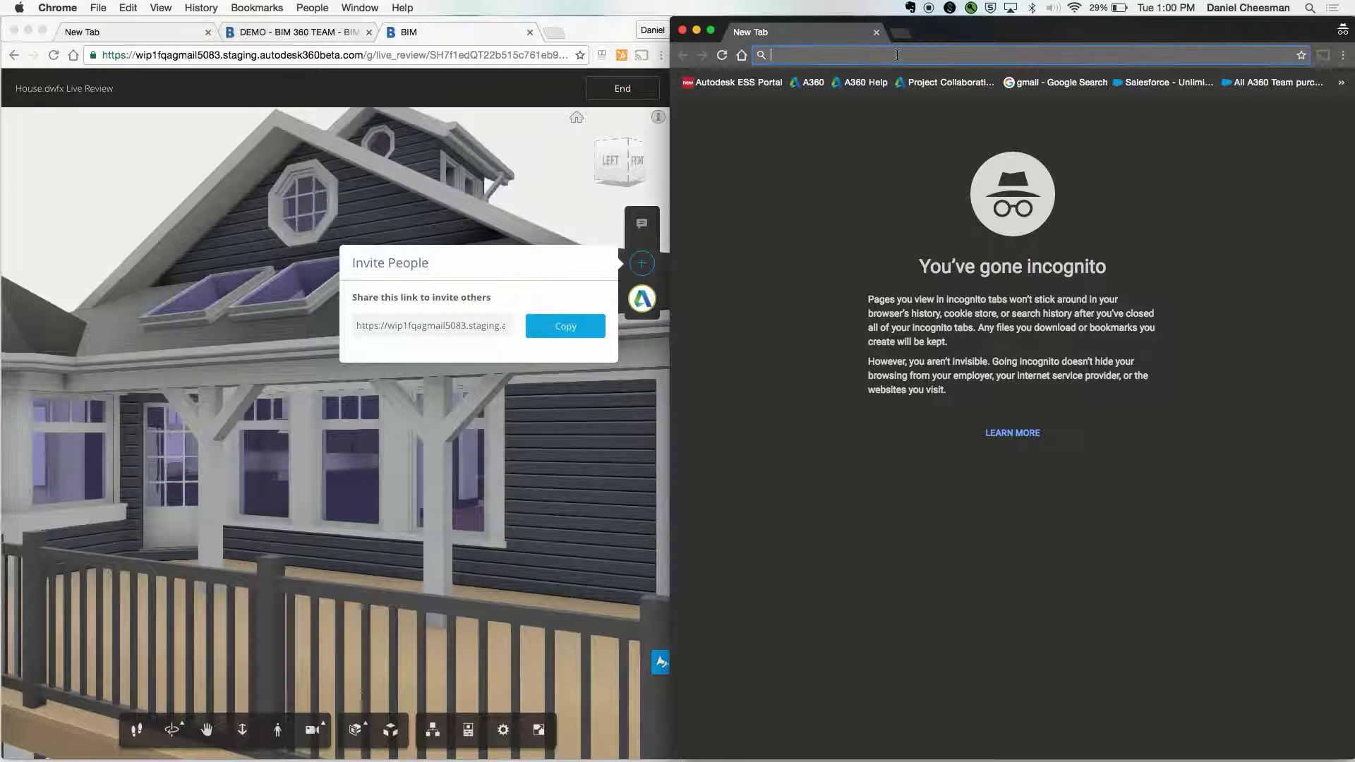
pyautogui.press('super+v')
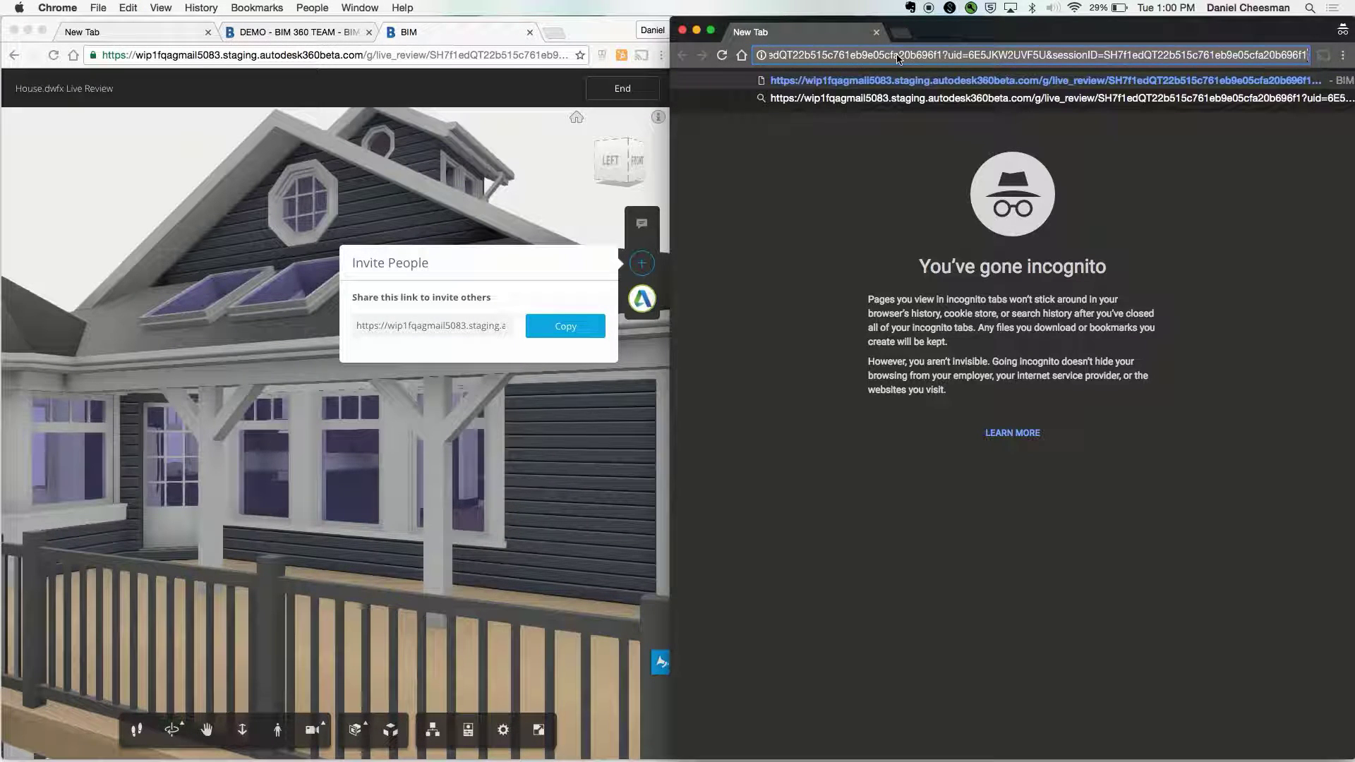
pyautogui.press('Return')
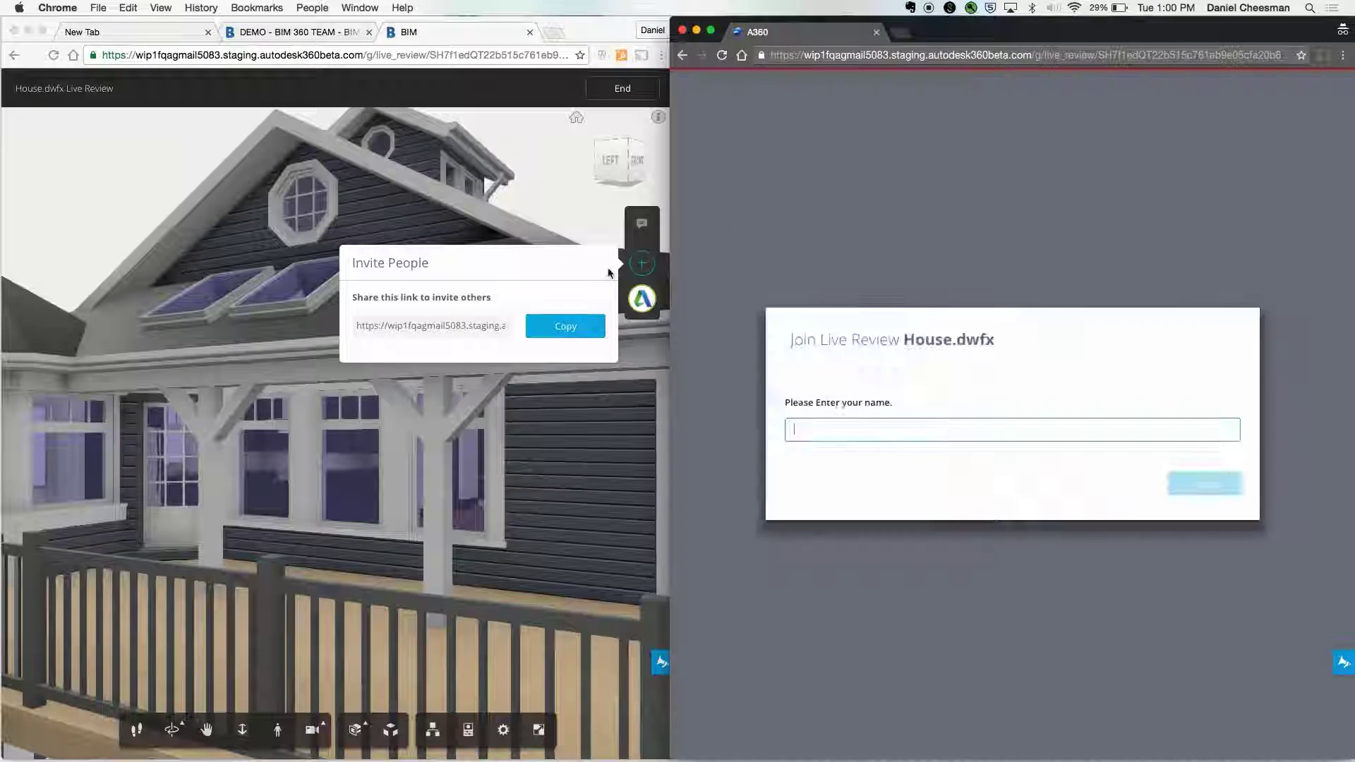
pyautogui.click(642, 263)
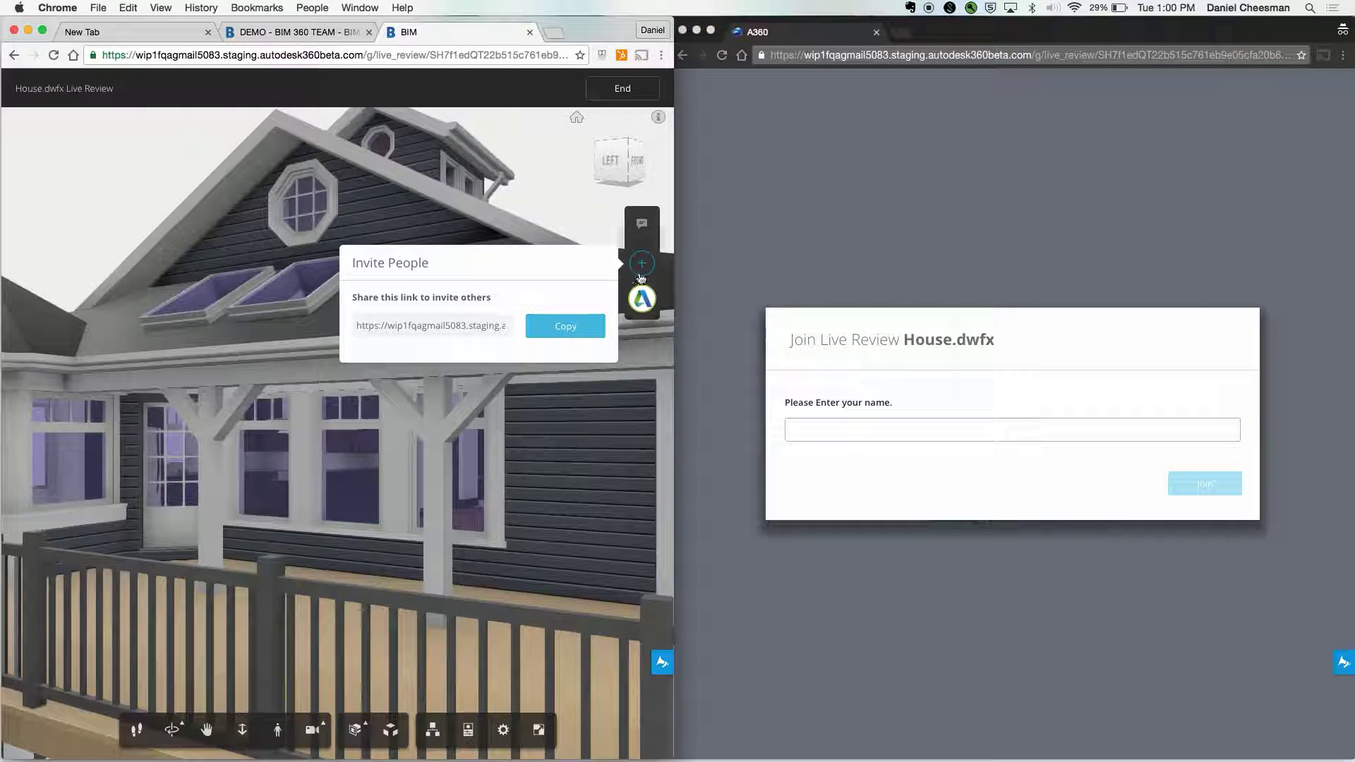
pyautogui.click(848, 435)
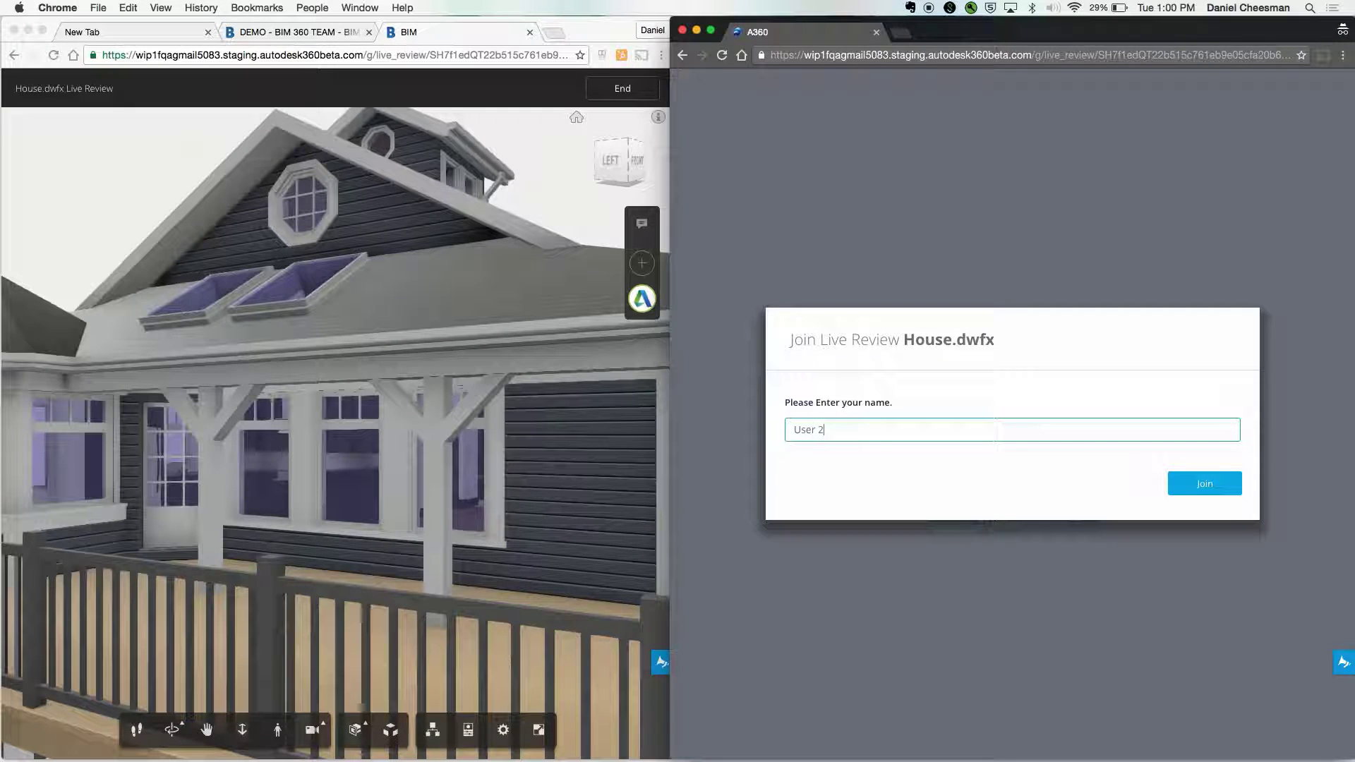
# - Join as User 2, then orbit and zoom the host view so the guest window follows
pyautogui.click(1171, 485)
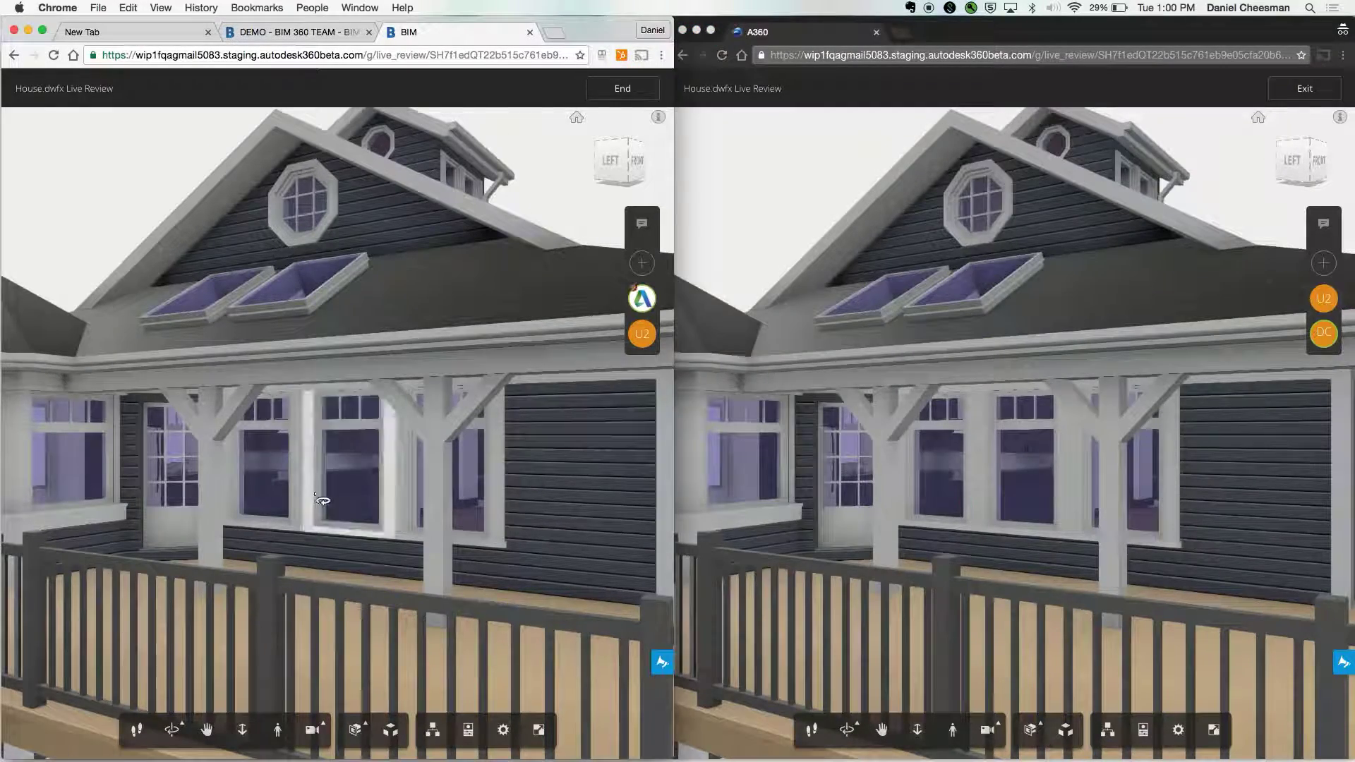
pyautogui.moveTo(332, 494); pyautogui.dragTo(454, 558)
pyautogui.click(242, 730)
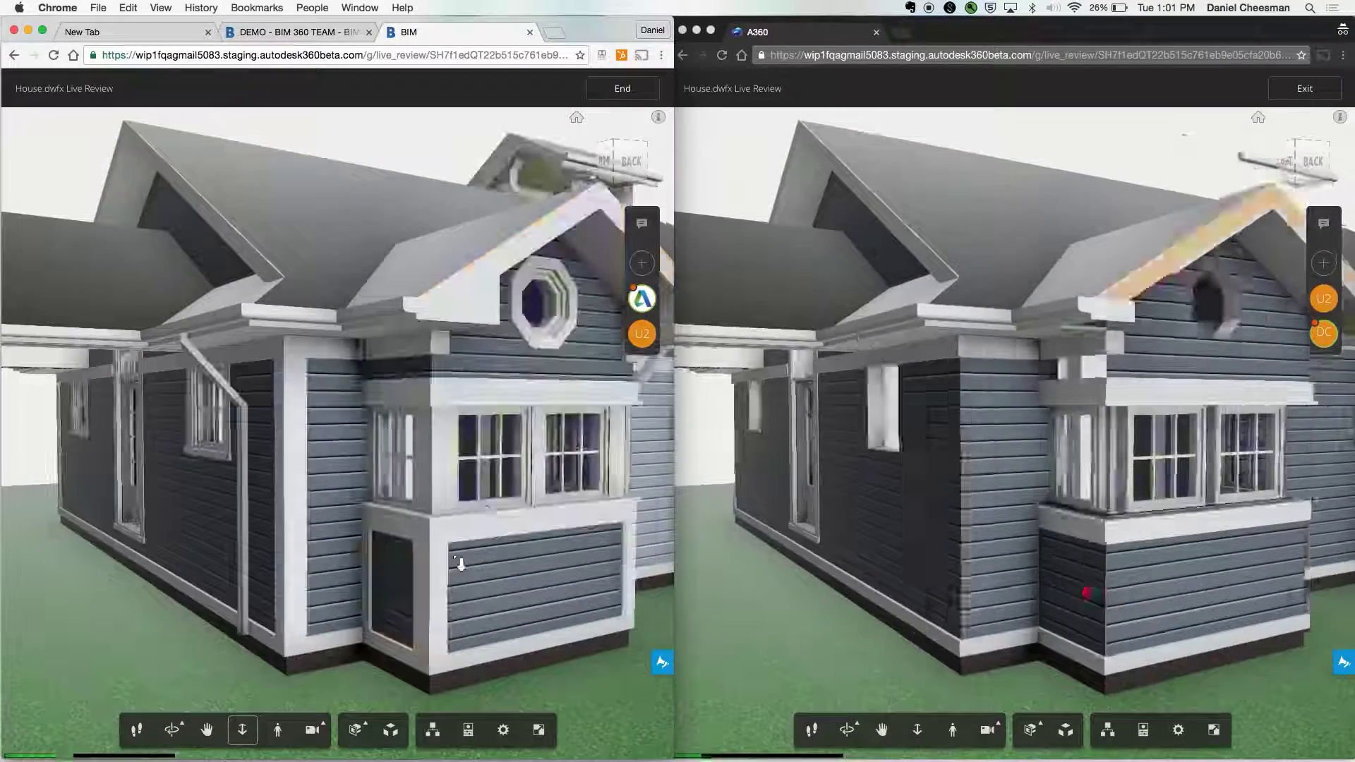